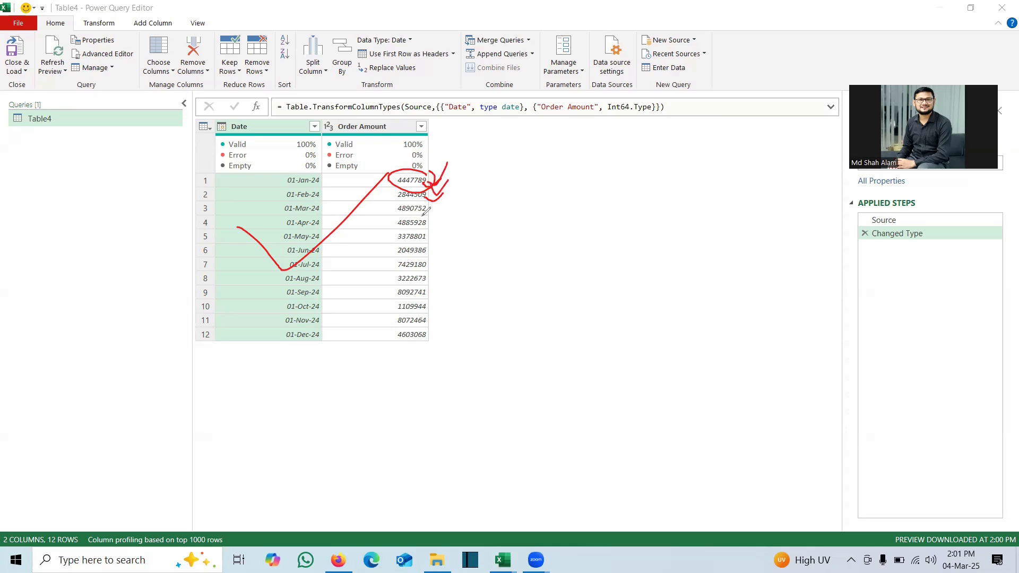
mouse_move(421, 211)
left_mouse_down()
mouse_move(431, 217)
mouse_move(455, 194)
left_mouse_up()
mouse_move(391, 187)
left_mouse_down()
mouse_move(402, 181)
mouse_move(406, 197)
left_mouse_up()
key("e")
left_click_drag(256, 218, 360, 198)
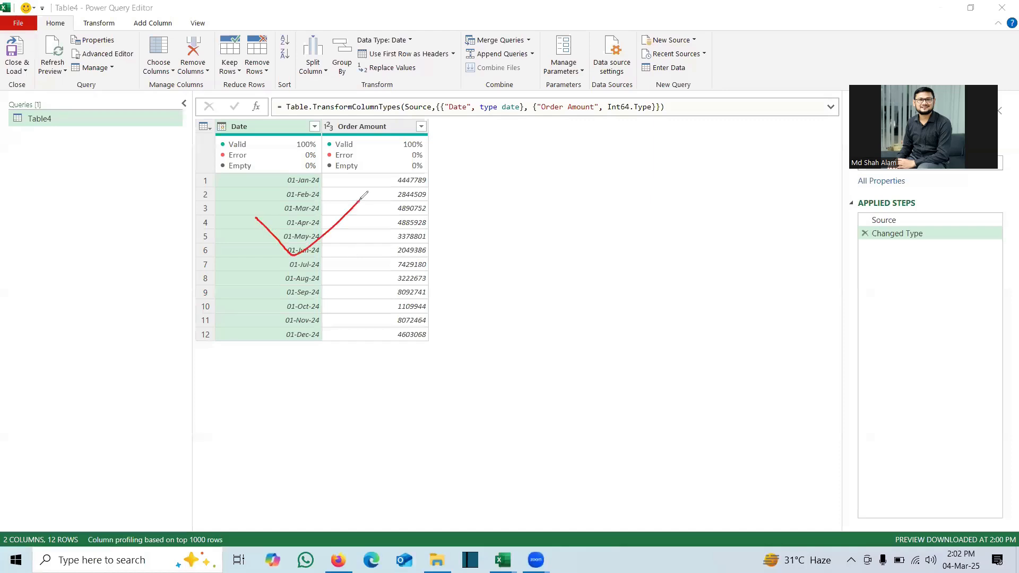
- Add a custom column named Running Total with the formula #"Changed Type"
left_click(161, 26)
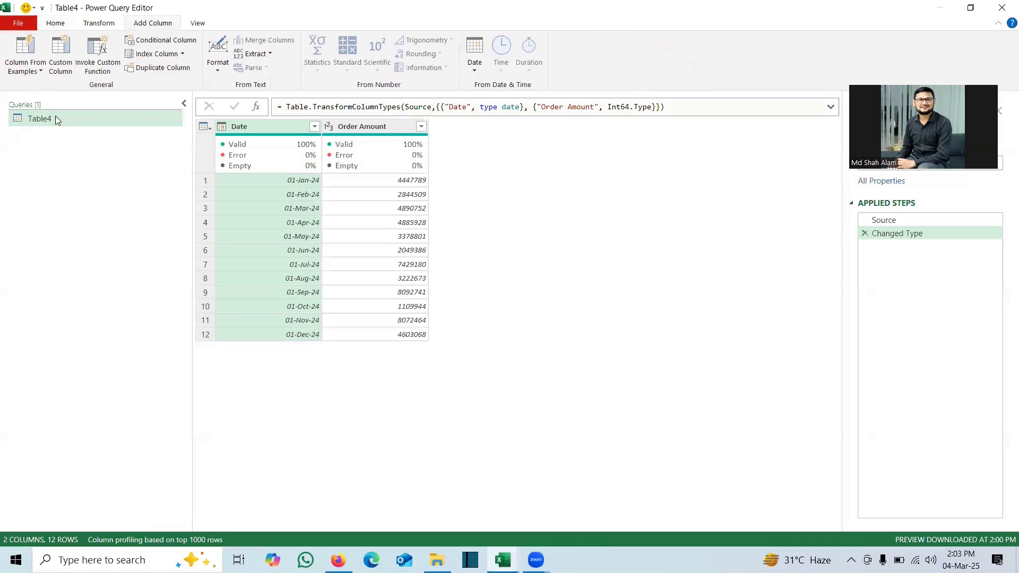
left_click(60, 64)
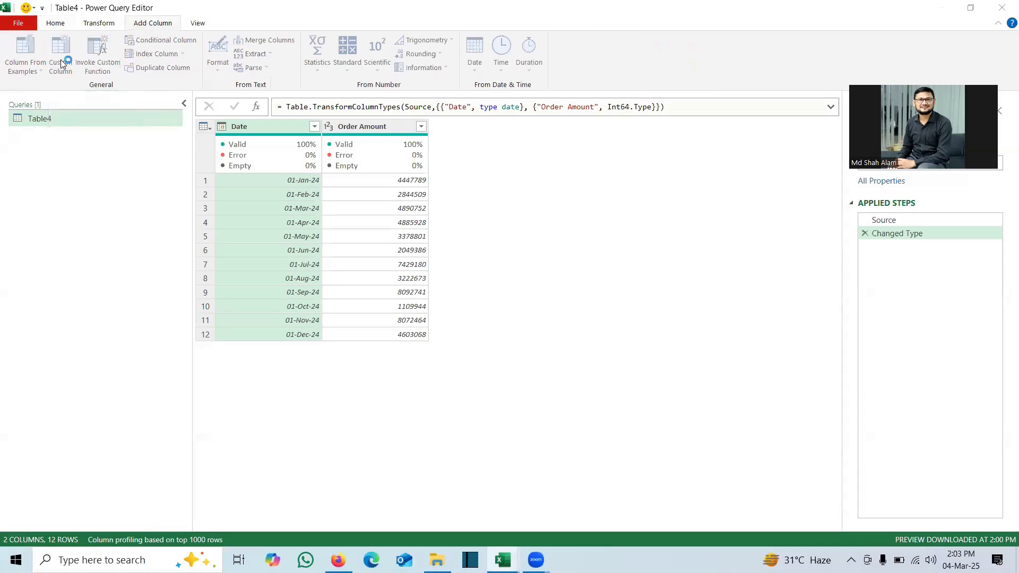
double_click(312, 209)
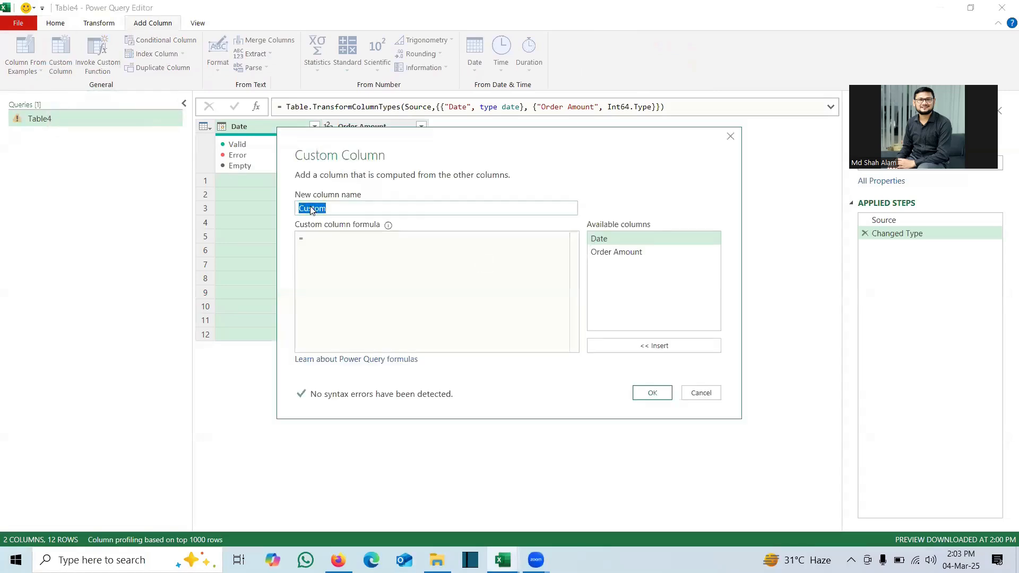
type("Running Total")
left_click(322, 237)
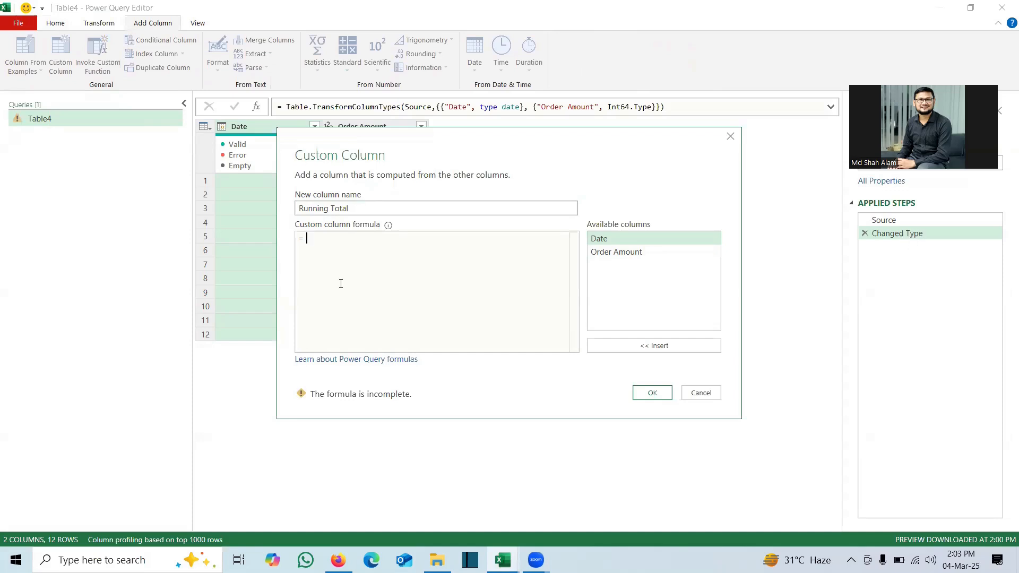
type("#")
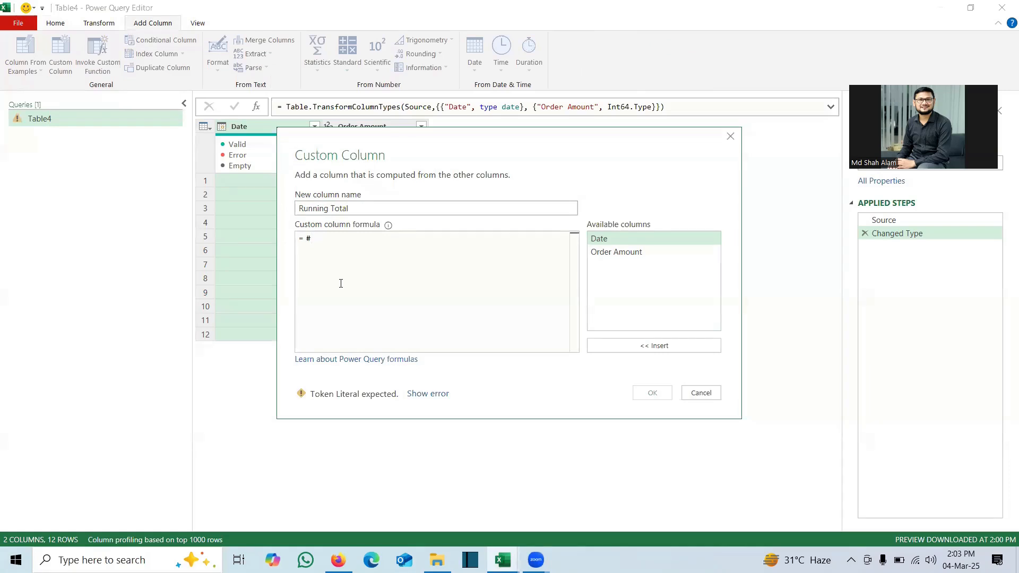
type("\"\"")
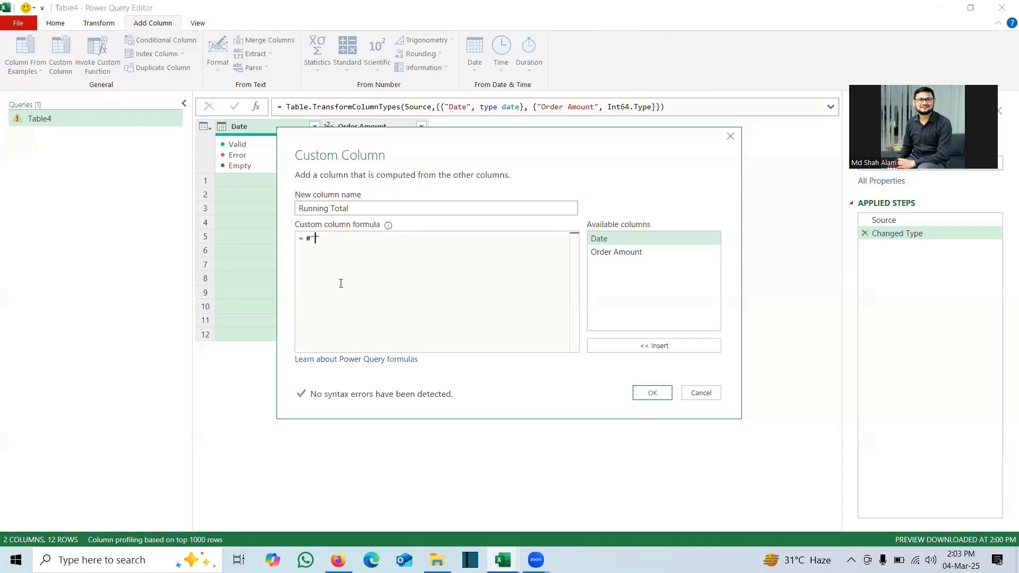
type("Changed Type")
left_click(650, 394)
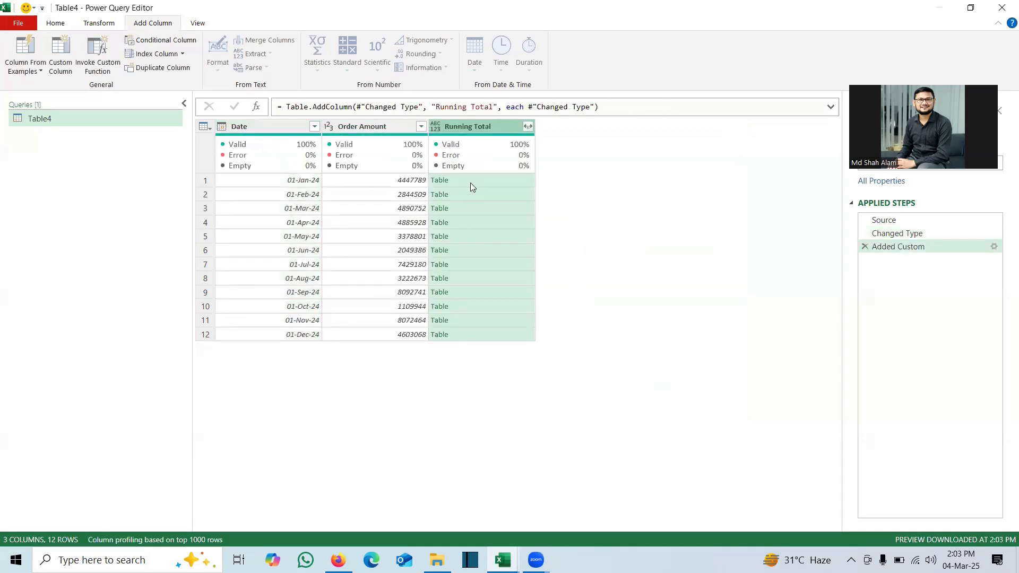
- Preview the nested table in the first row of the Running Total column and compare its dates with the main table
left_click(482, 180)
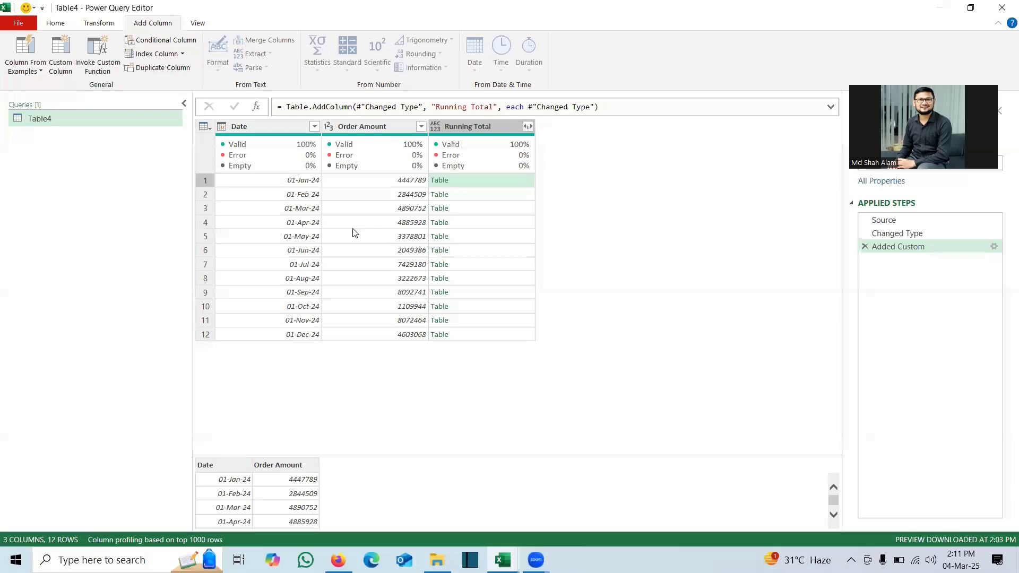
left_click_drag(272, 215, 364, 210)
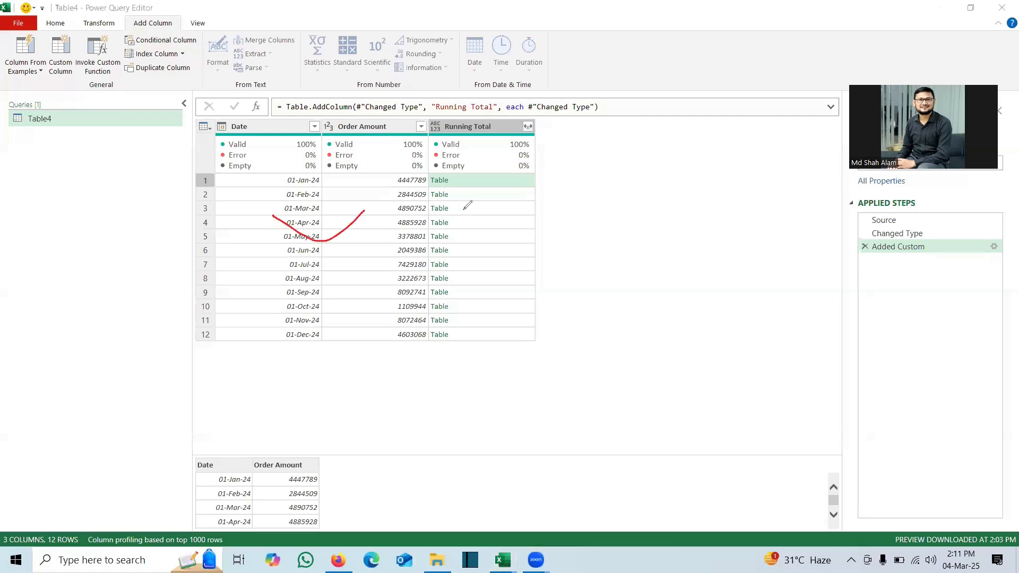
left_click_drag(457, 182, 477, 176)
mouse_move(318, 179)
left_mouse_down()
mouse_move(282, 171)
mouse_move(313, 187)
mouse_move(323, 174)
left_mouse_up()
mouse_move(250, 474)
left_mouse_down()
mouse_move(215, 476)
mouse_move(231, 488)
mouse_move(253, 475)
left_mouse_up()
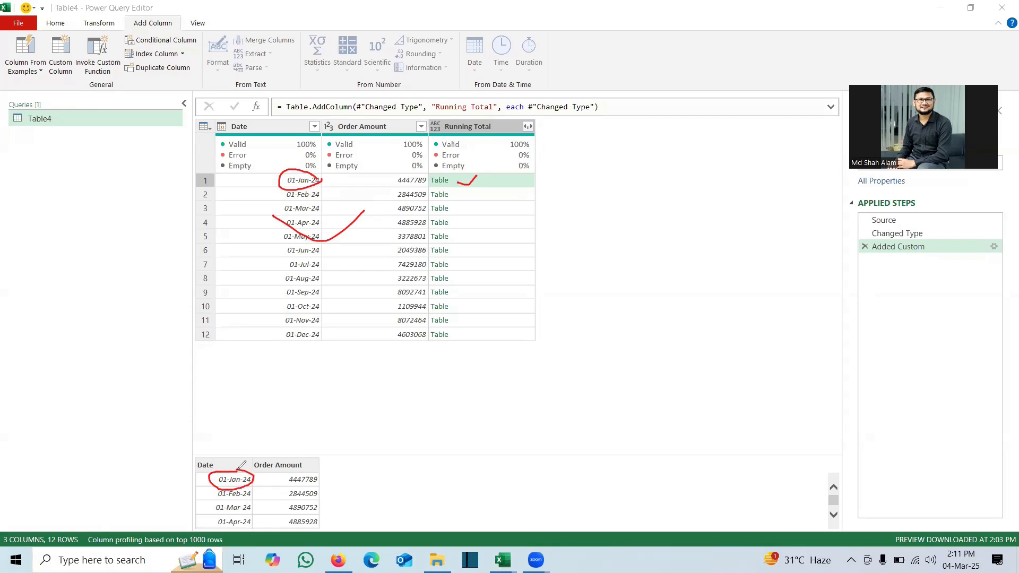
- Reopen the Running Total column's formula and make #"Changed Type" the first argument of Table.SelectRows
left_click(994, 246)
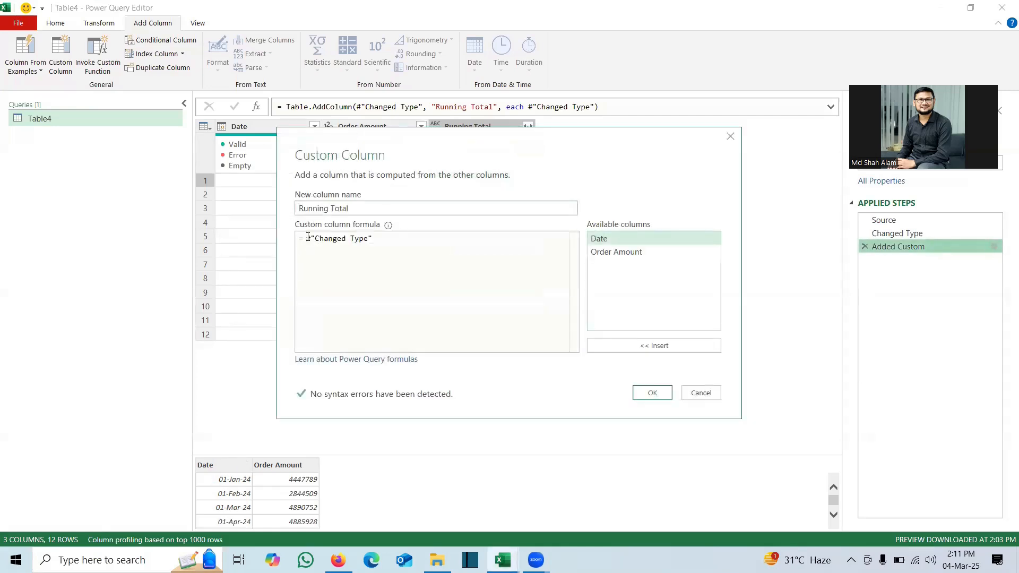
left_click(308, 238)
key("Return")
type("Table.Sele")
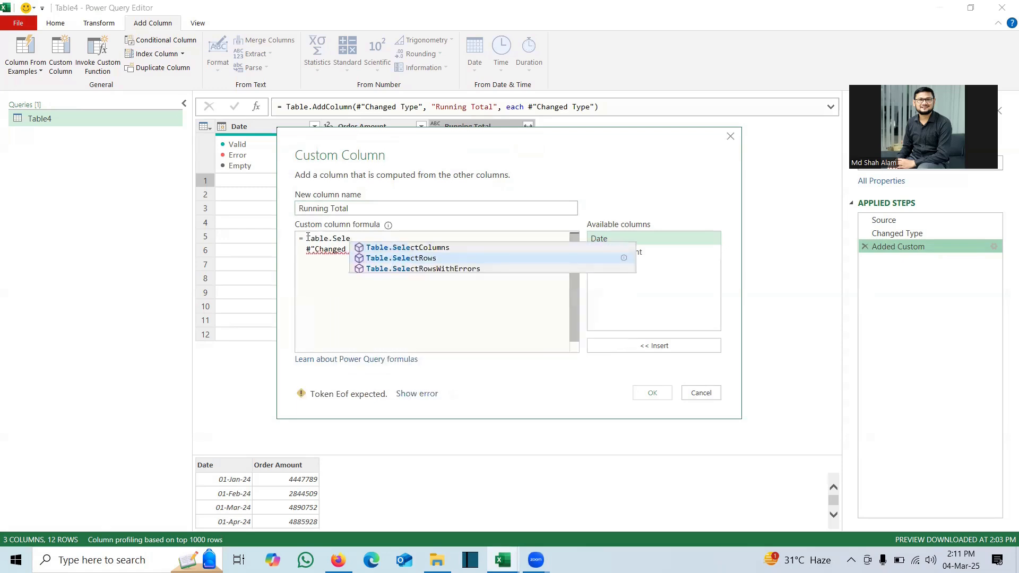
key("Tab")
type("(")
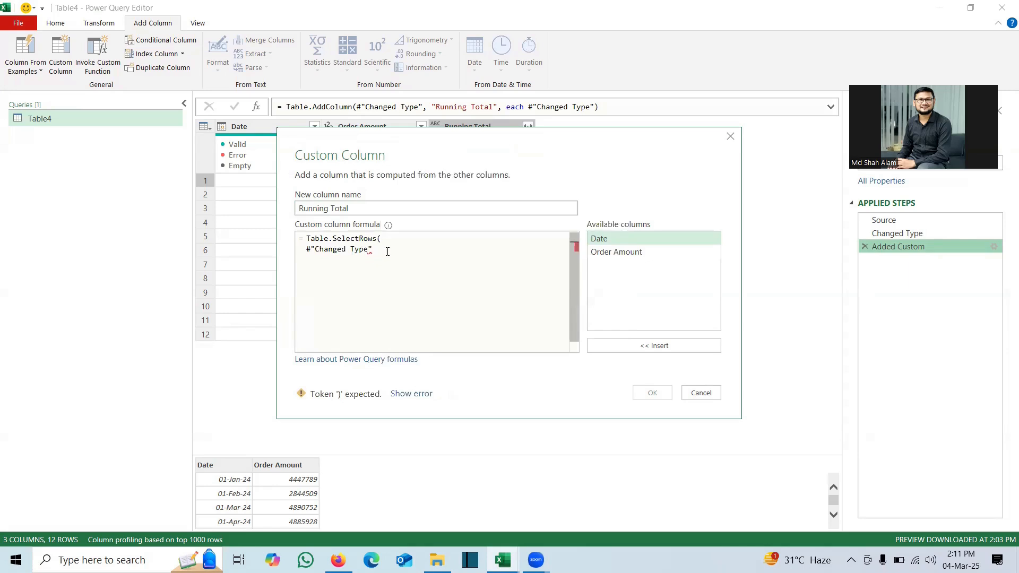
type(",")
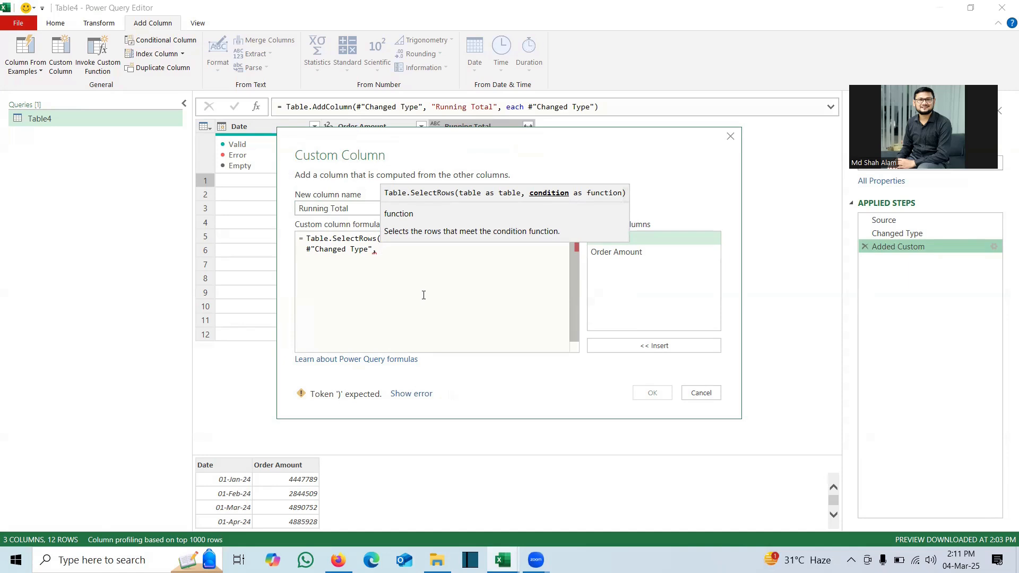
- Complete the row filter with the condition (i)=> i[Date]<=[Date], apply it, and preview the nested tables in rows 2 and 3
type("(i")
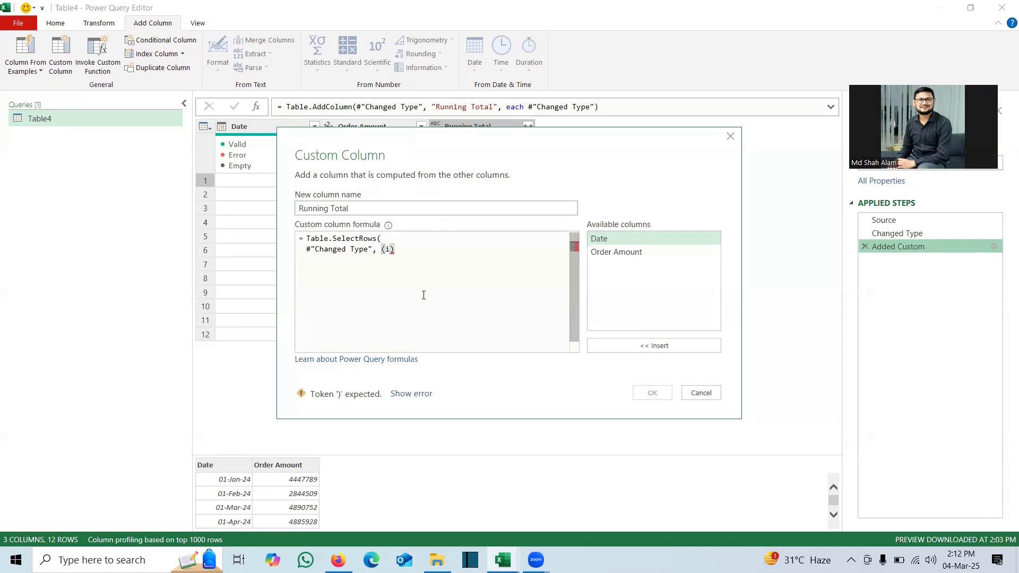
type(")=>")
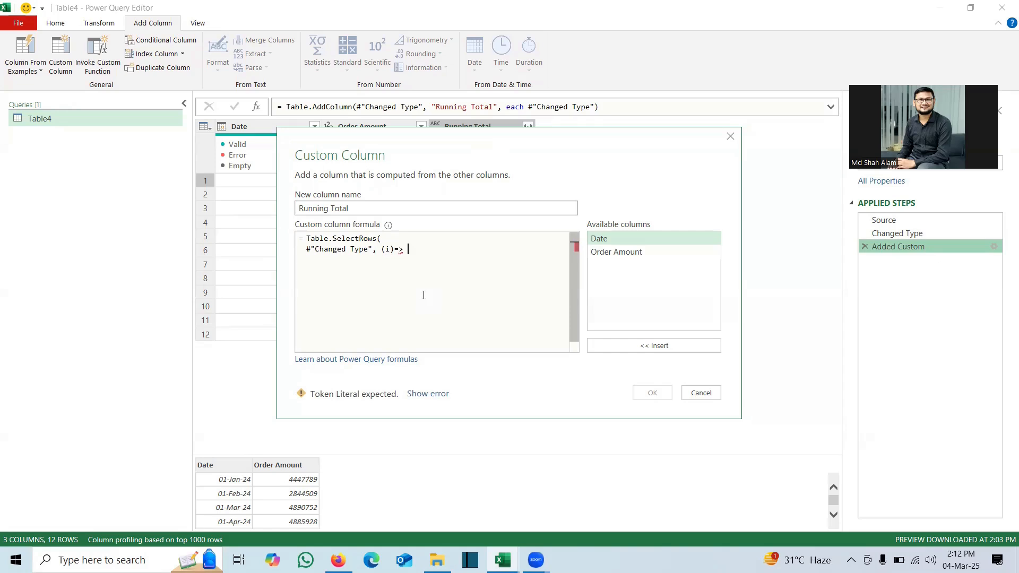
type(" i")
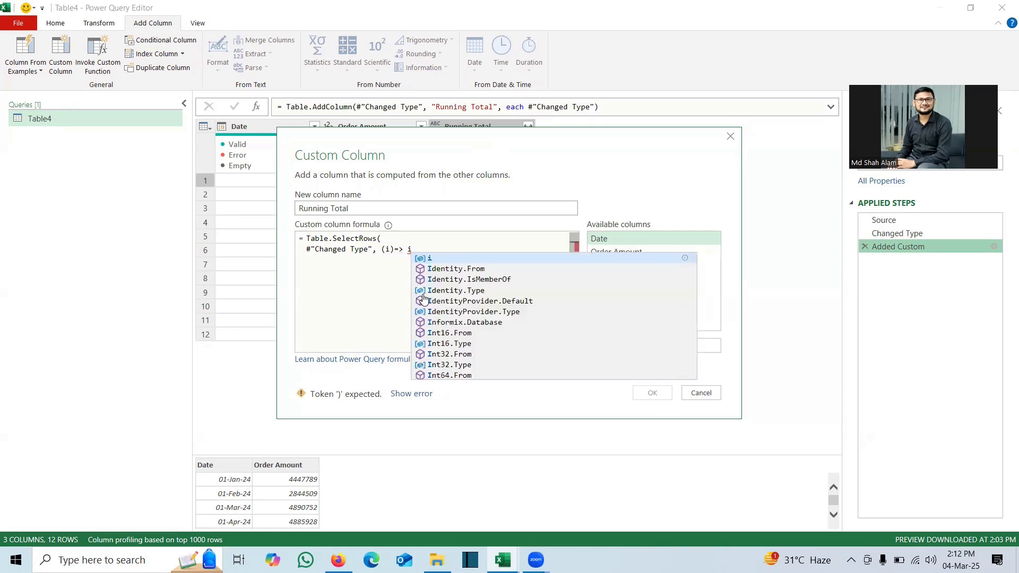
type("[Date]")
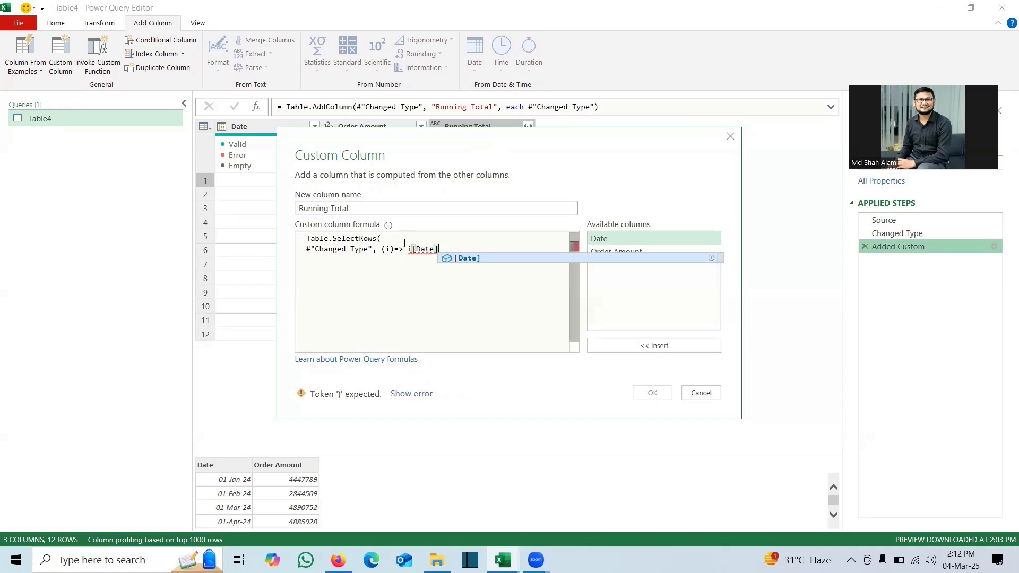
type("<=")
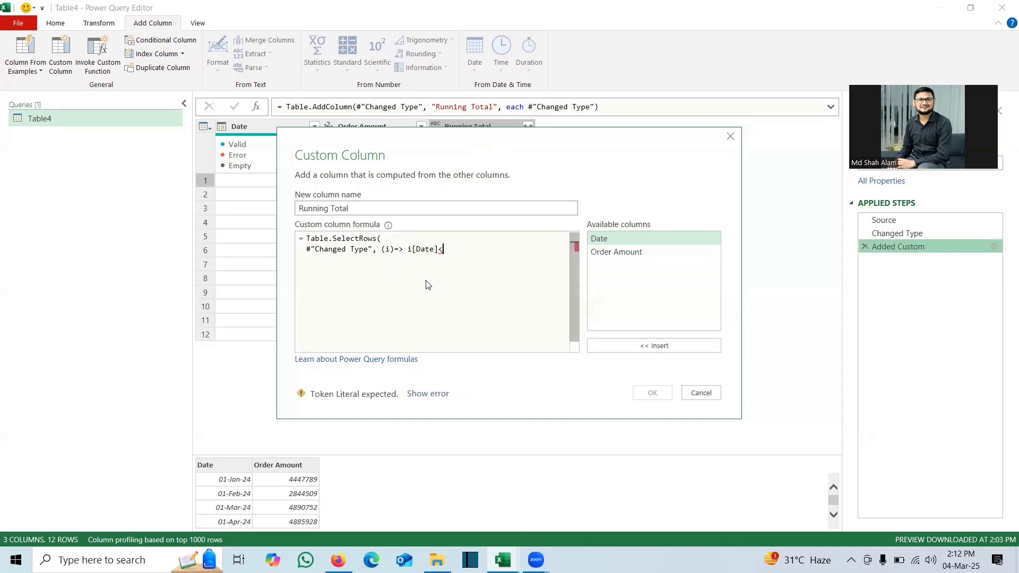
double_click(601, 242)
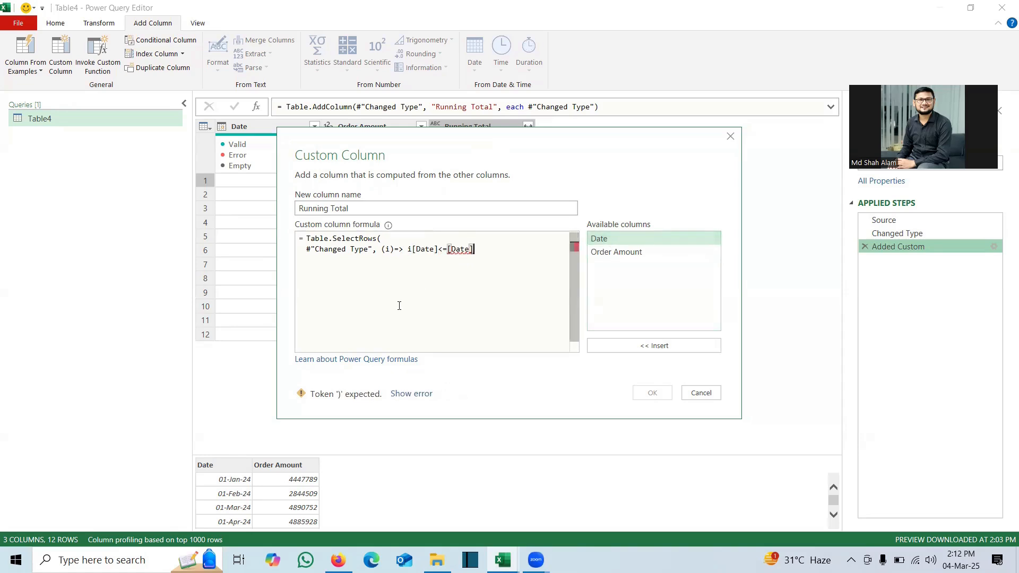
type(")")
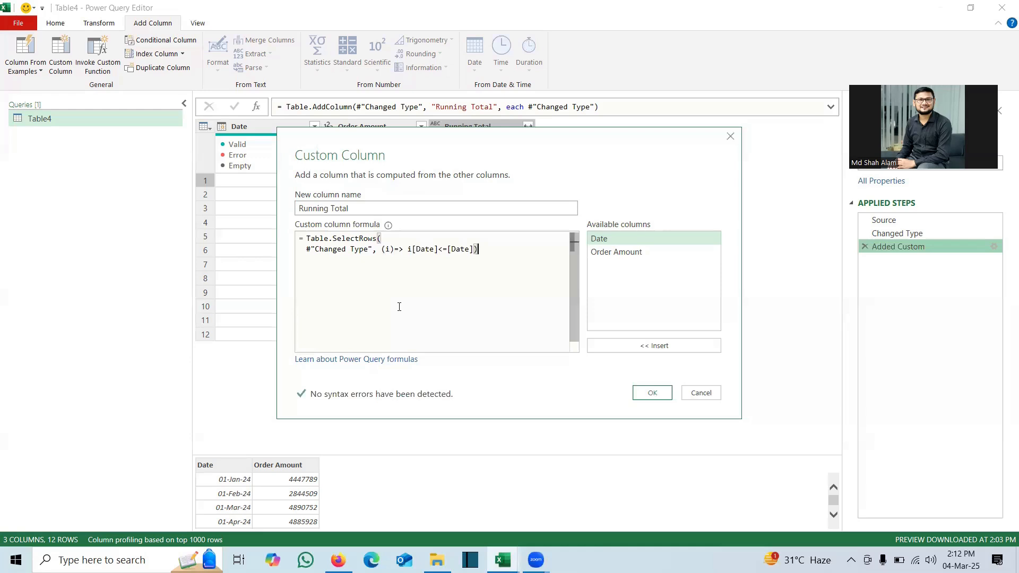
left_click(652, 393)
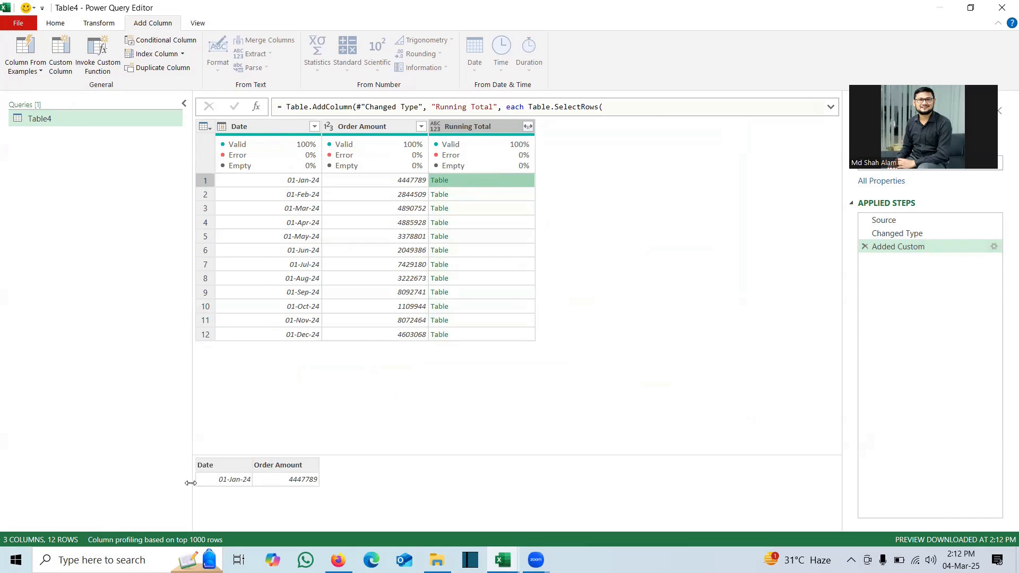
left_click(473, 196)
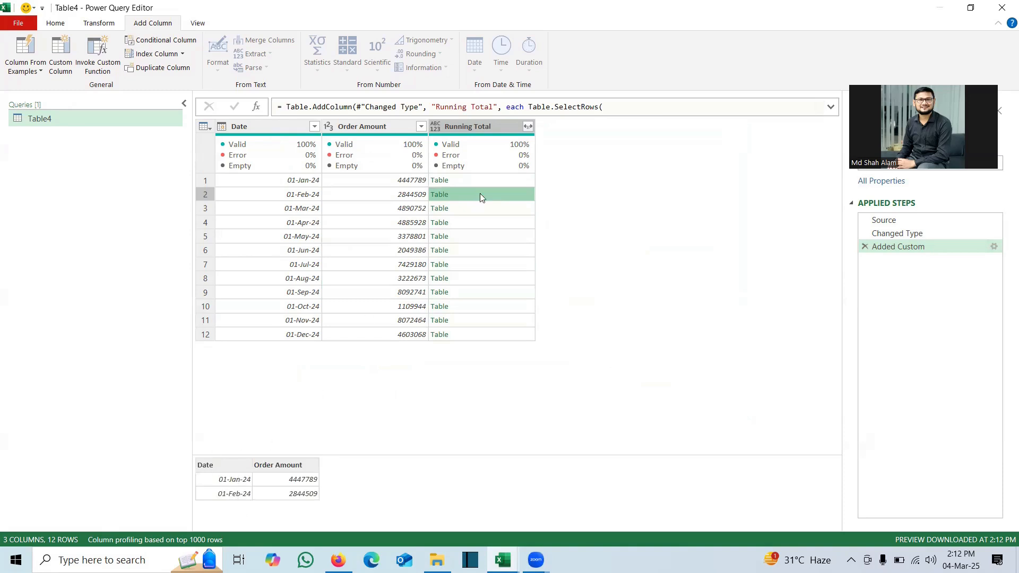
left_click(462, 205)
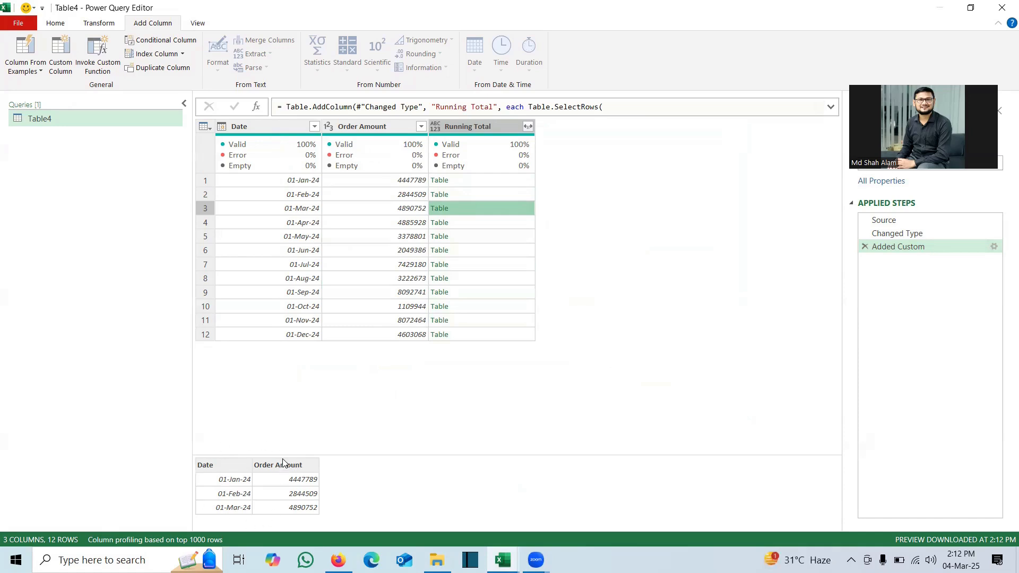
- Append [Order Amount] to the Running Total formula, apply it, and preview the lists in rows 1 and 2
left_click(993, 246)
left_click(501, 249)
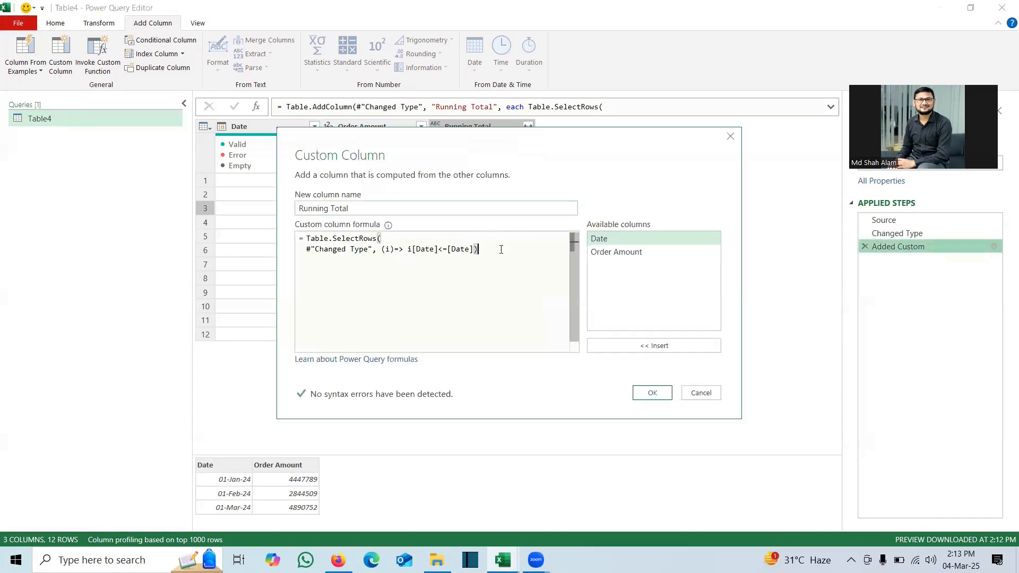
type("[Or")
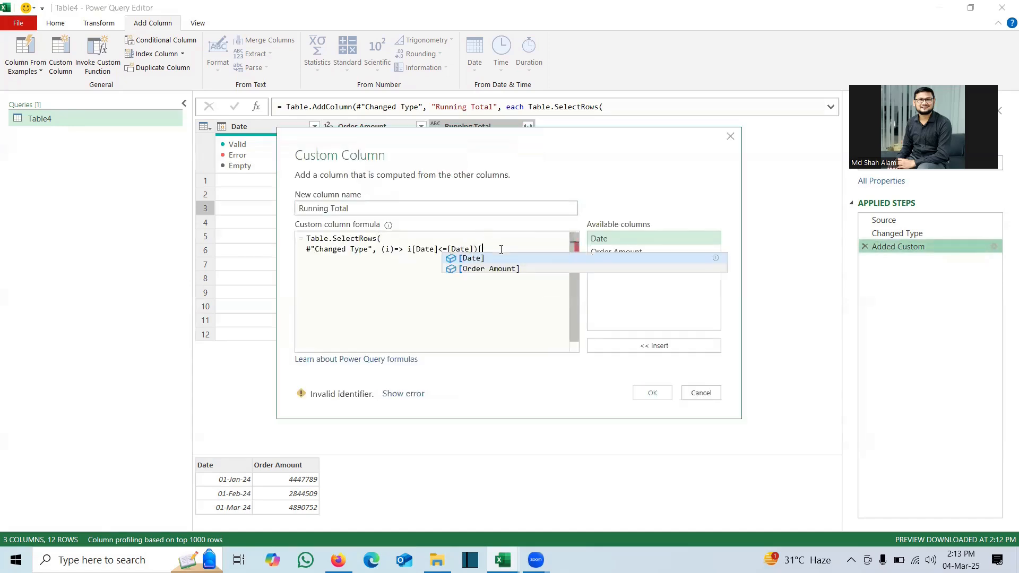
key("Tab")
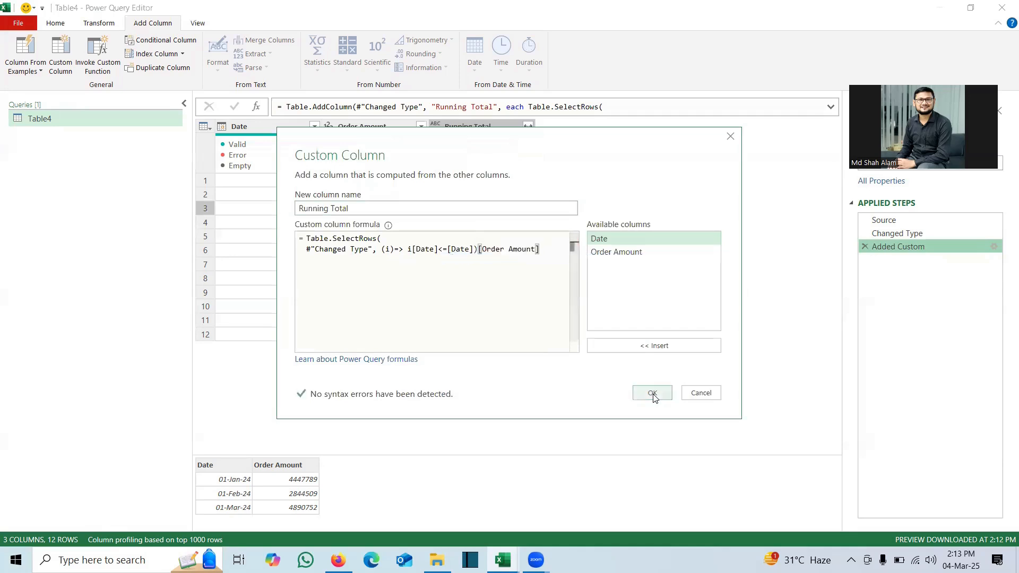
left_click(652, 393)
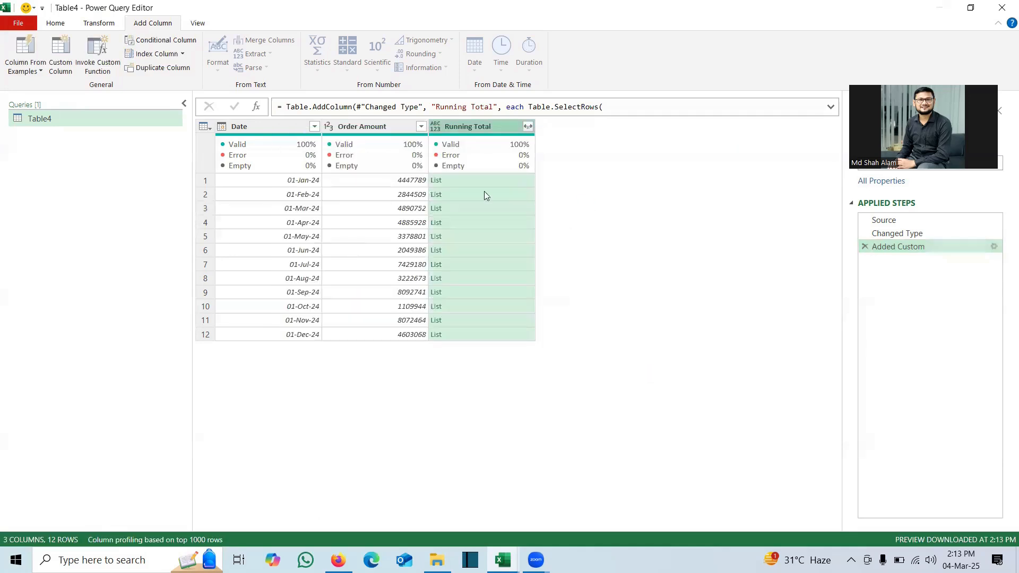
left_click(471, 179)
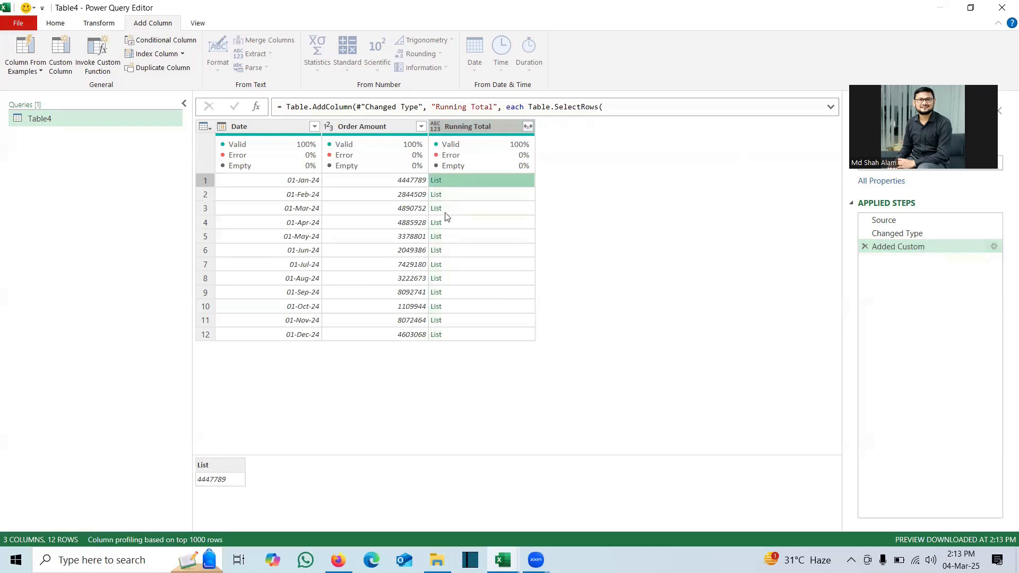
left_click(454, 196)
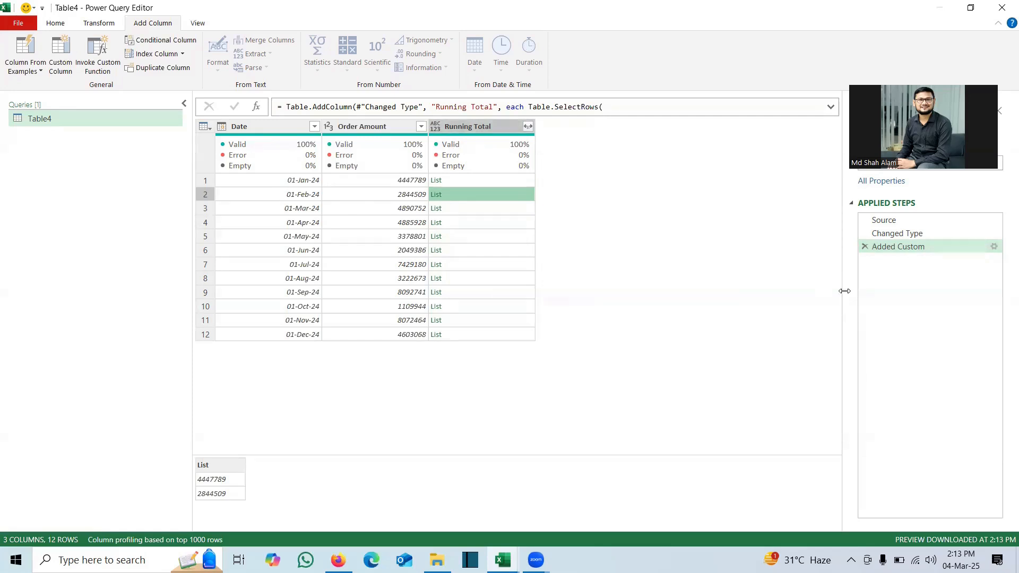
- Wrap the whole Table.SelectRows expression in the Running Total formula in List.Sum( )
left_click(994, 246)
left_click(309, 238)
key("Return")
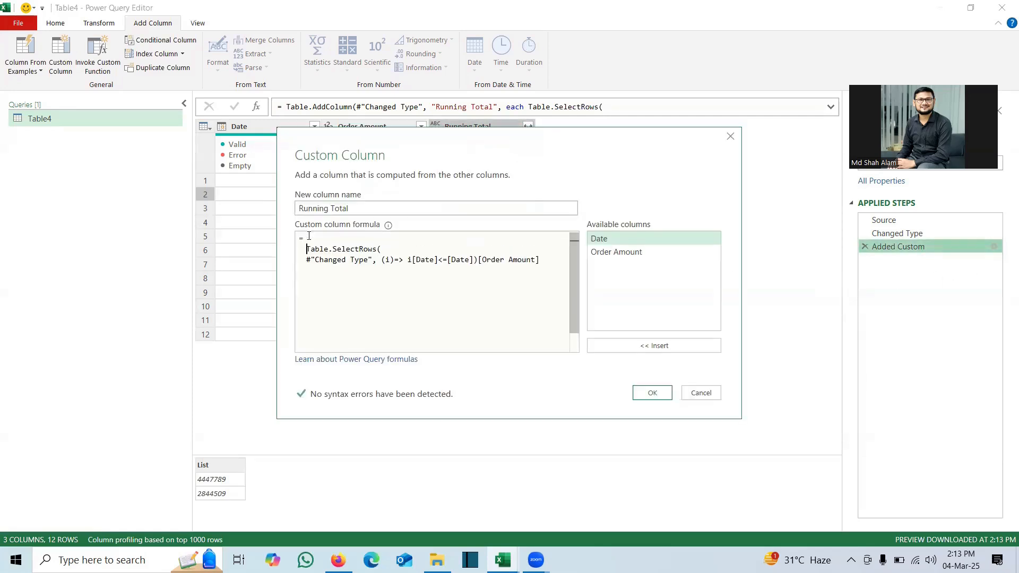
type("List.")
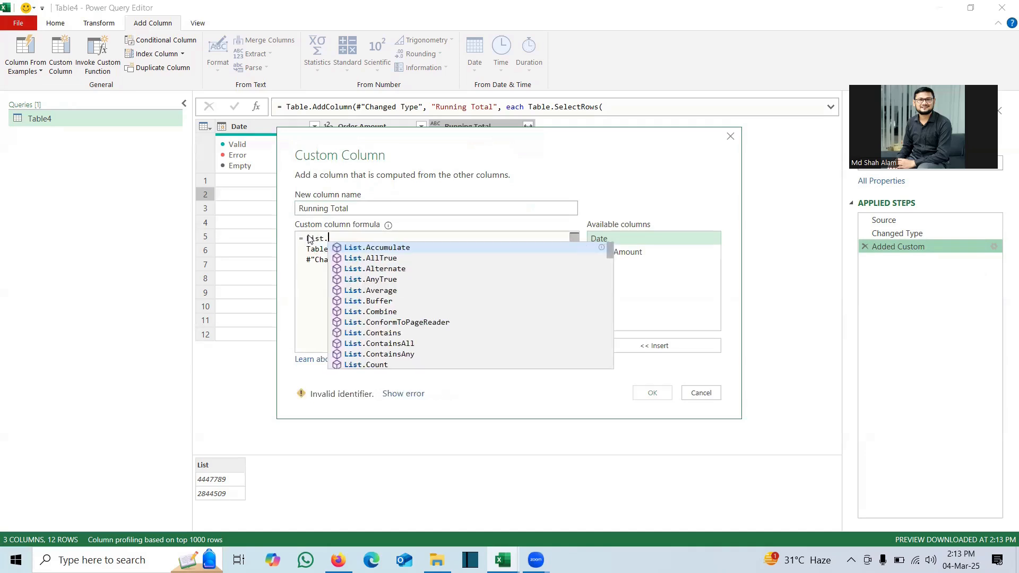
type("Sum(")
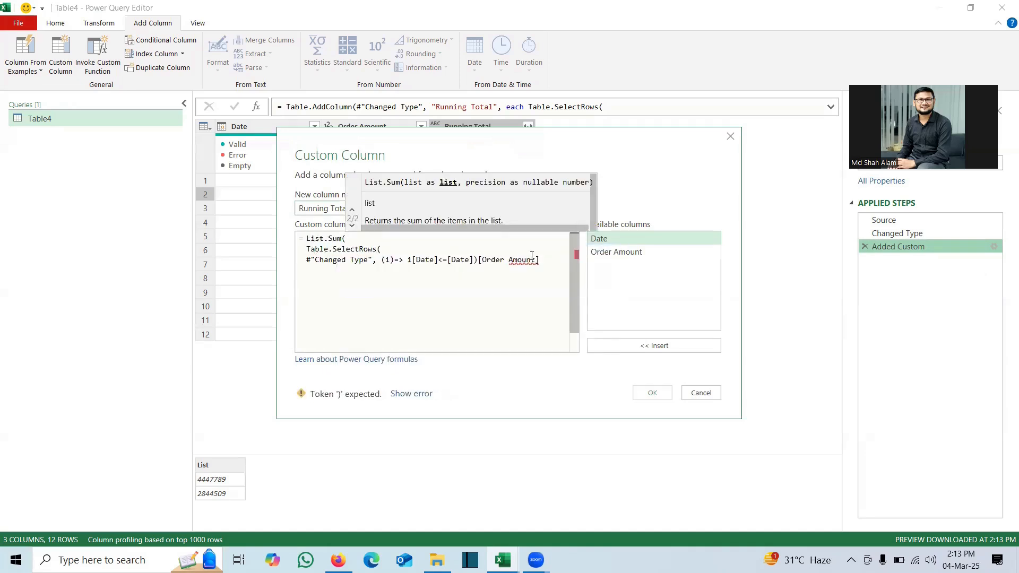
left_click(549, 263)
type(")")
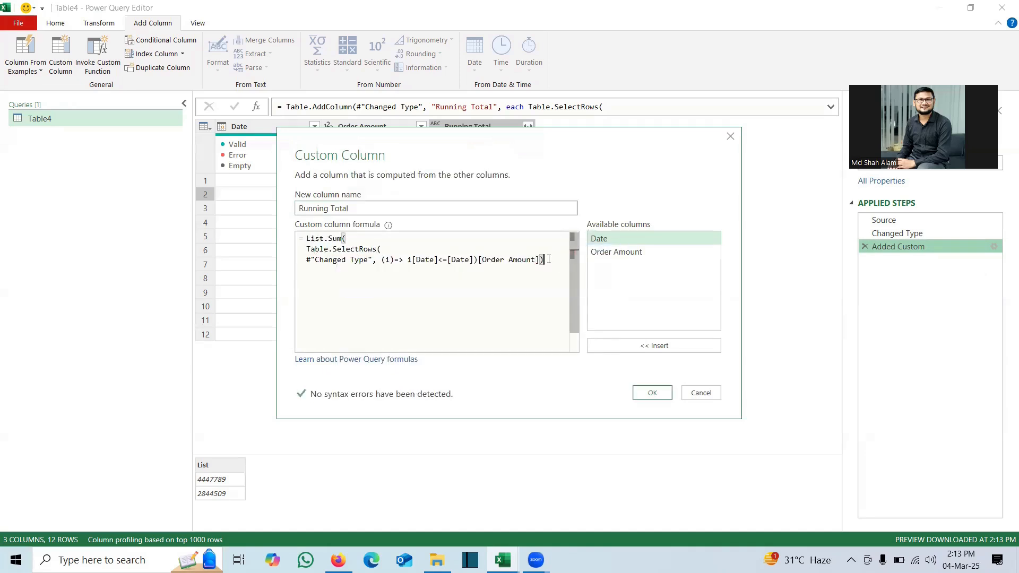
- Apply the List.Sum formula to the Running Total column and duplicate the Table4 query
left_click(652, 393)
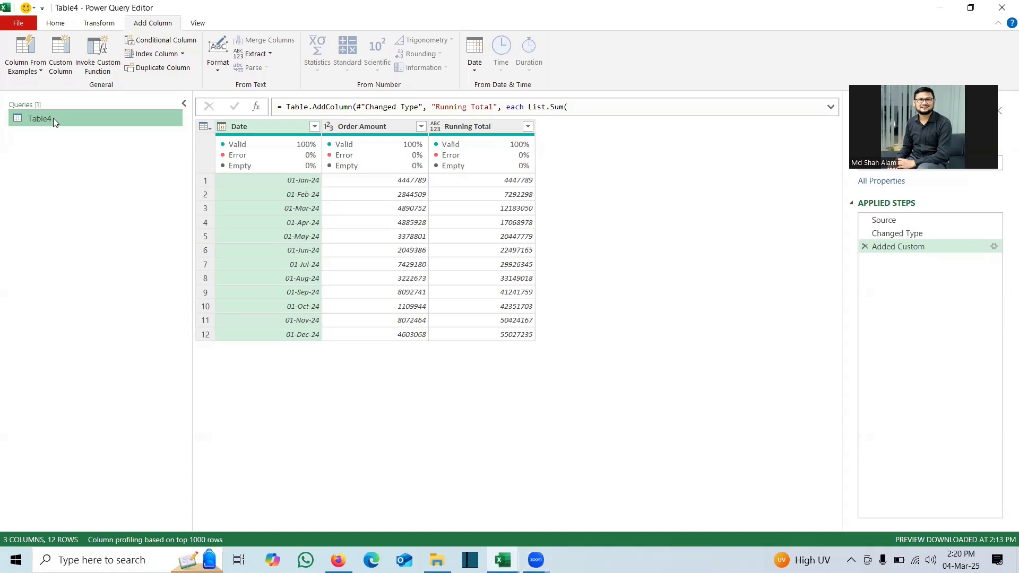
key("ctrl+c")
key("ctrl+v")
- Delete the Added Custom and Changed Type steps from the duplicated query and add an index column starting from 1
left_click(865, 247)
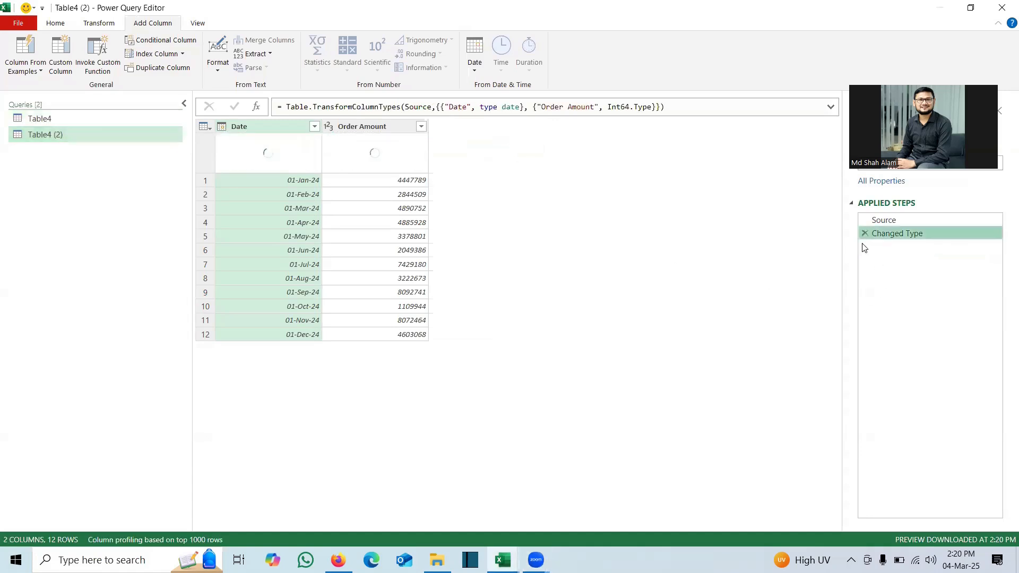
left_click(864, 233)
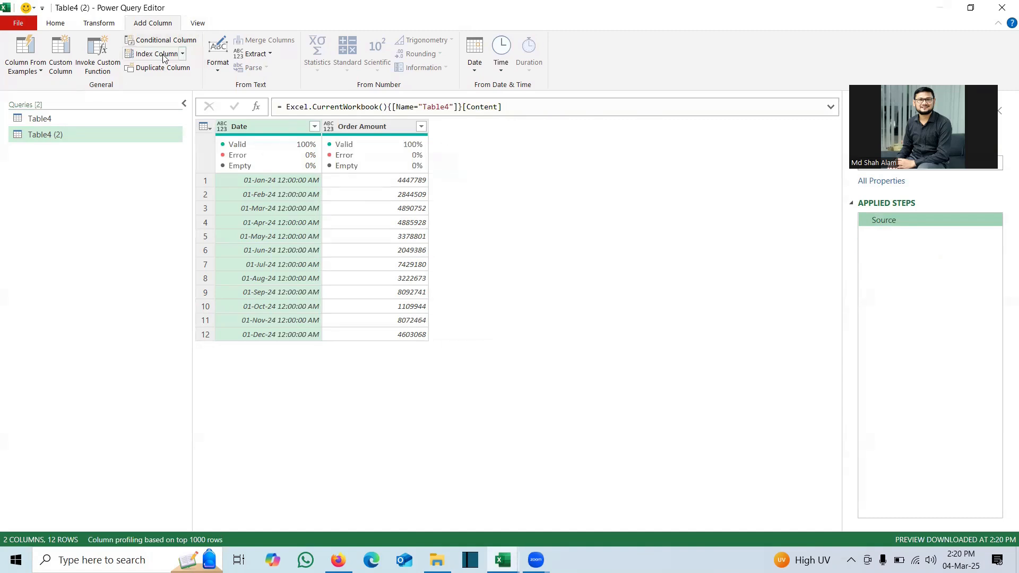
left_click(182, 54)
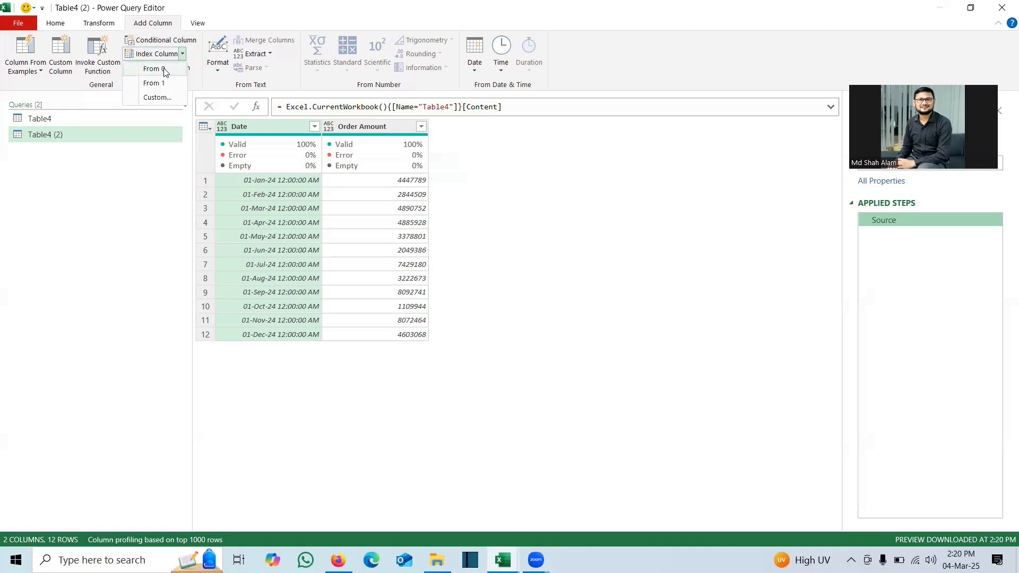
left_click(153, 83)
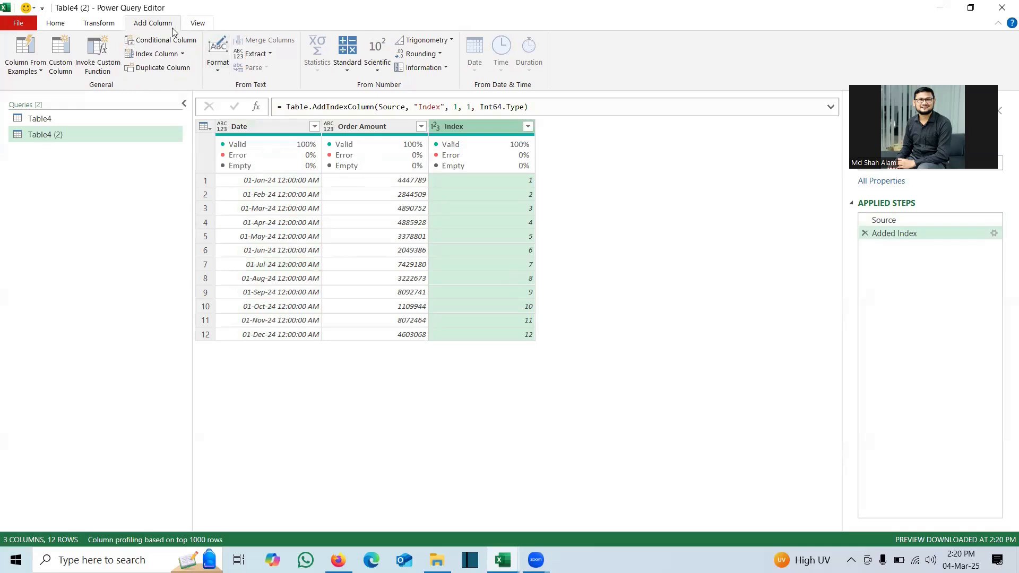
- Add a custom column named Running Total with the formula #"Added Index" and preview the nested table in row 1
left_click(65, 71)
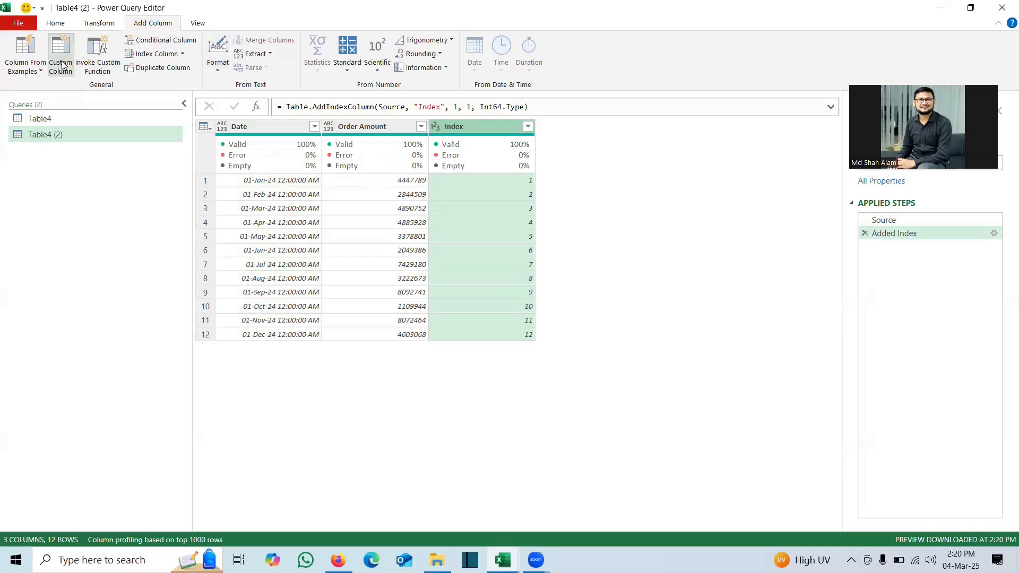
double_click(315, 207)
type("Running Total")
left_click(315, 240)
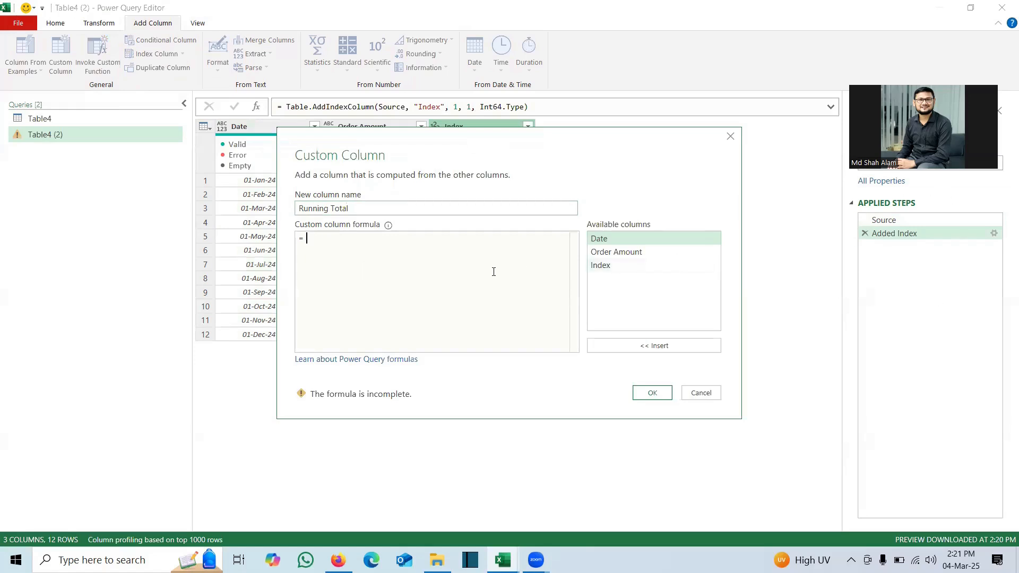
type("#")
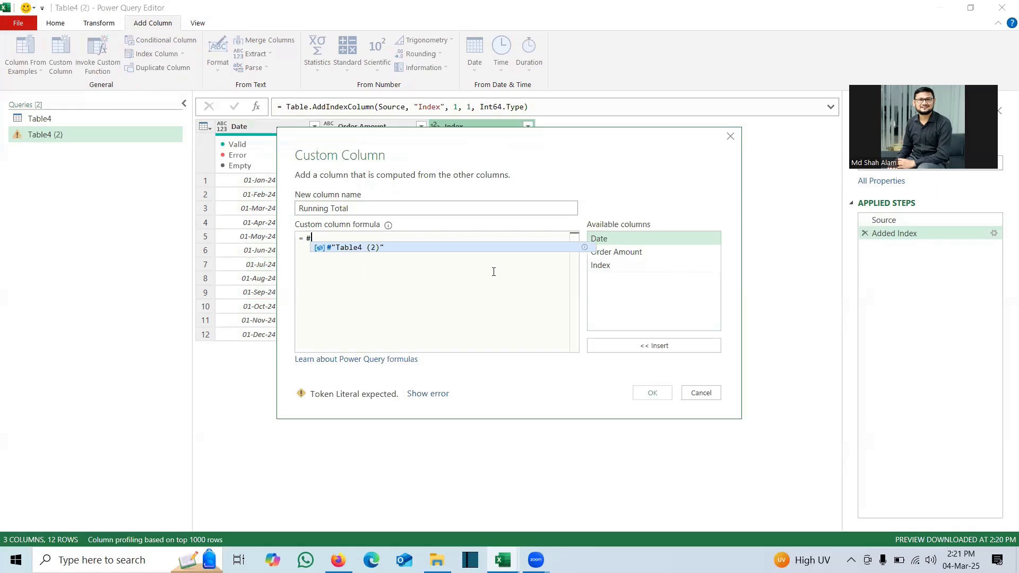
type("\"Added Indx")
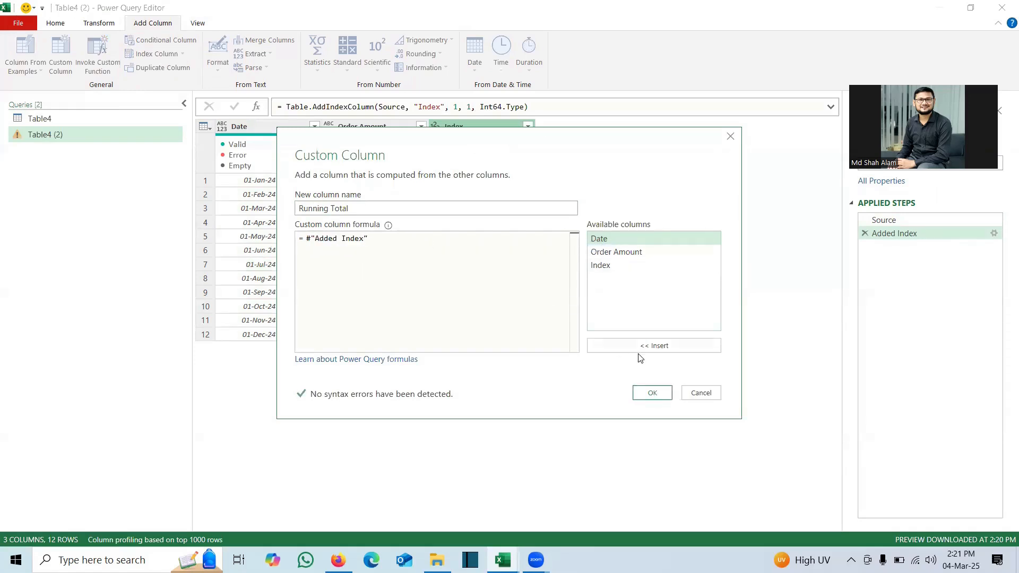
left_click(652, 392)
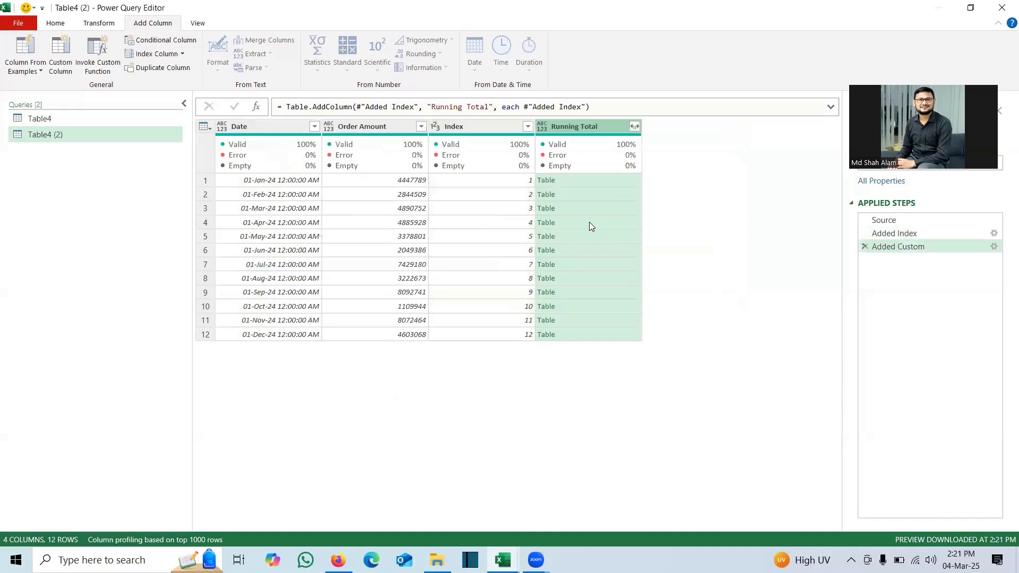
left_click(578, 180)
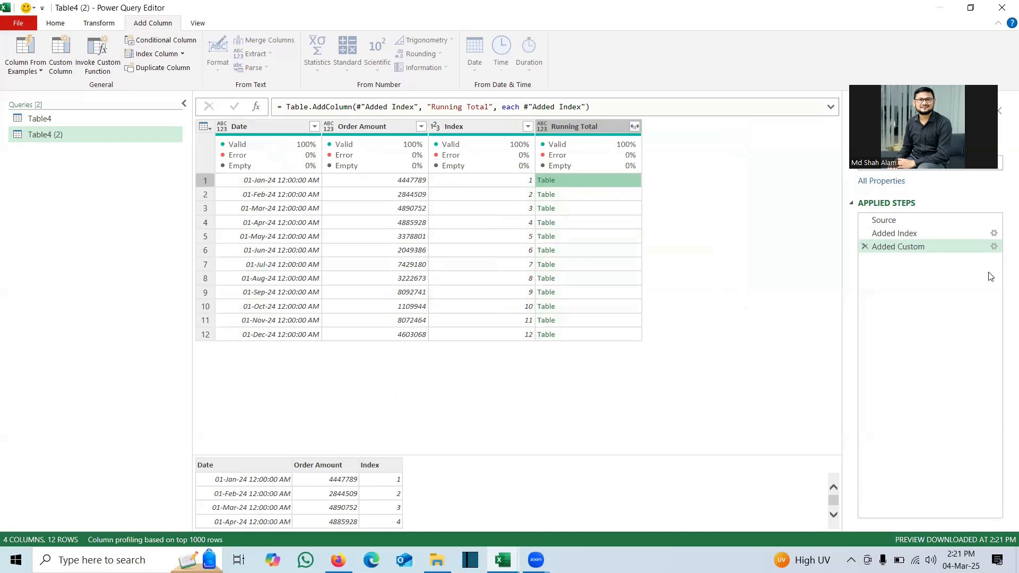
- Append [Order Amount] to the #"Added Index" reference in the Running Total formula, apply it, and preview the list in row 1
left_click(993, 246)
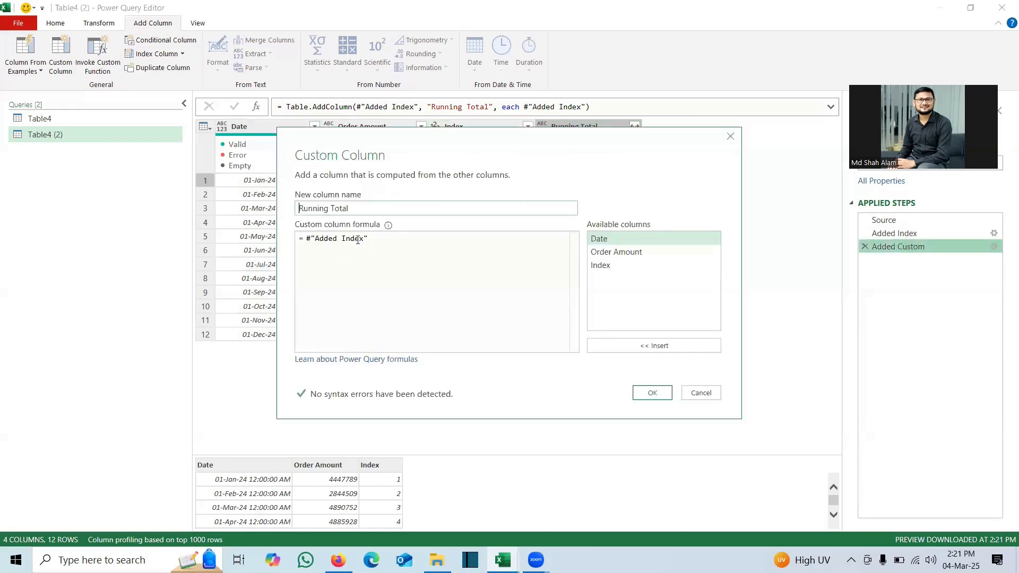
type("[O")
left_click(419, 247)
left_click(652, 393)
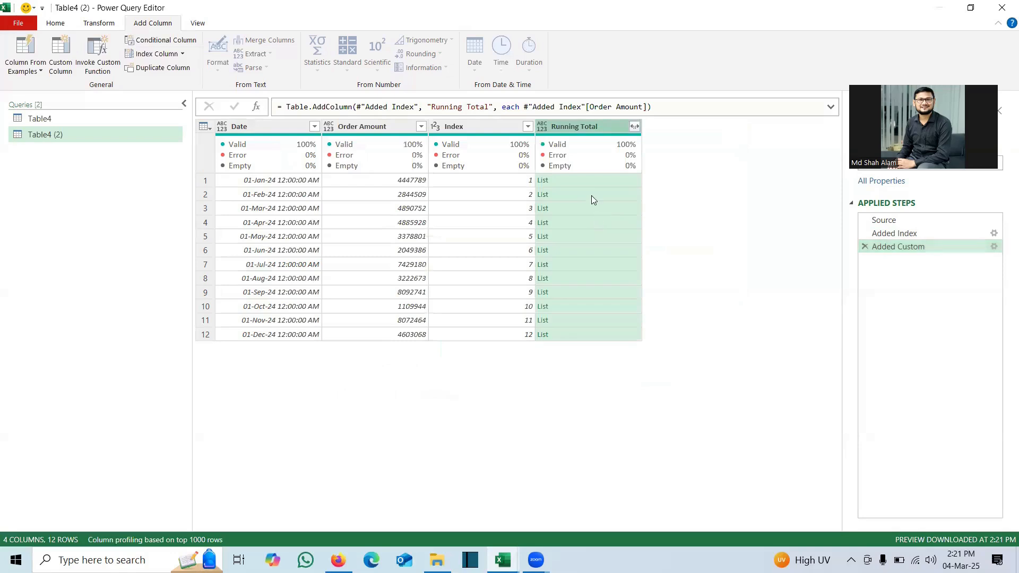
left_click(577, 193)
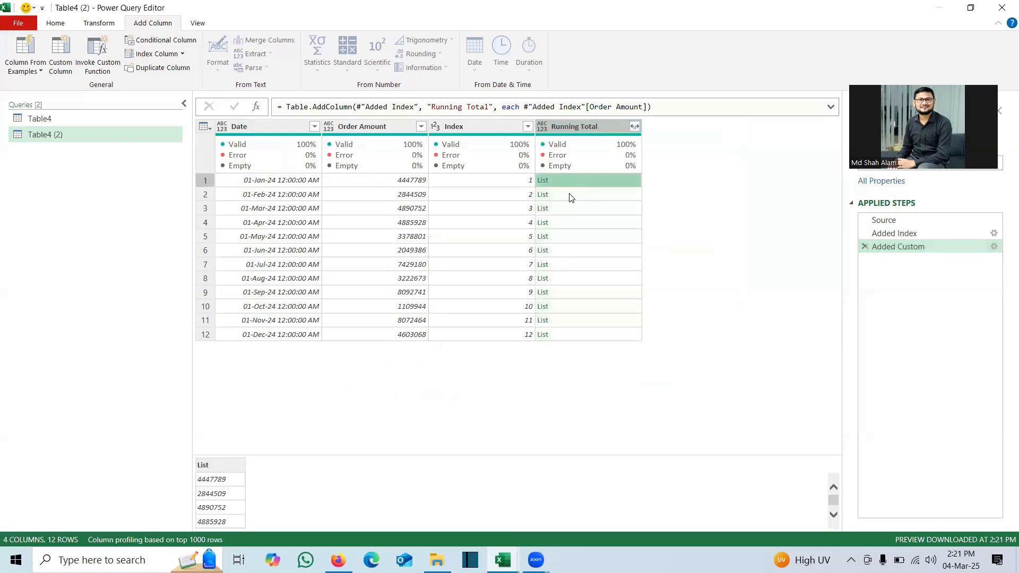
left_click(563, 181)
mouse_move(563, 165)
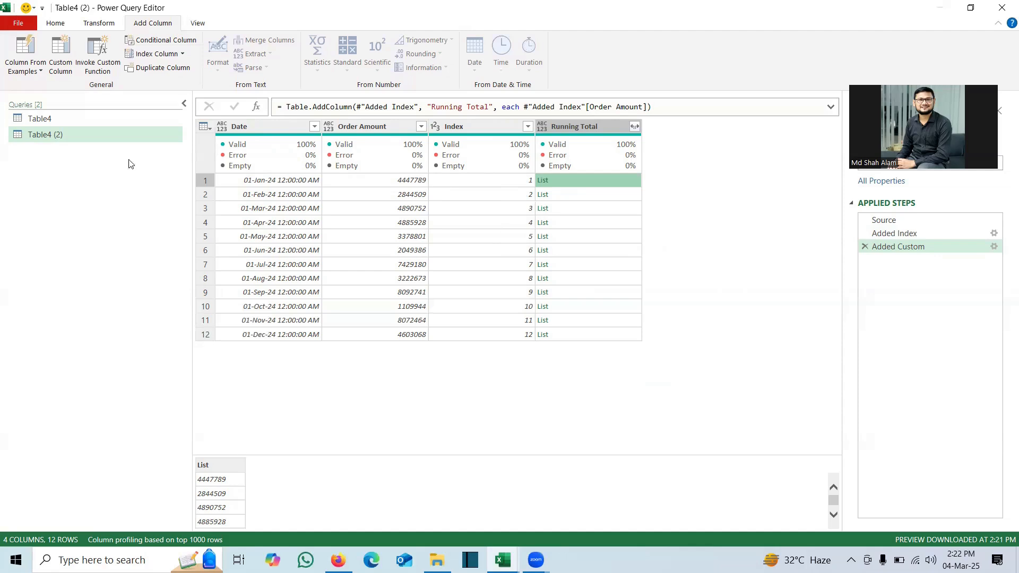
- Wrap the Order Amount list in List.FirstN( ) with [Index] as the count, apply it, and preview the lists in rows 1 to 3
left_click(994, 246)
type("List.FirstN(")
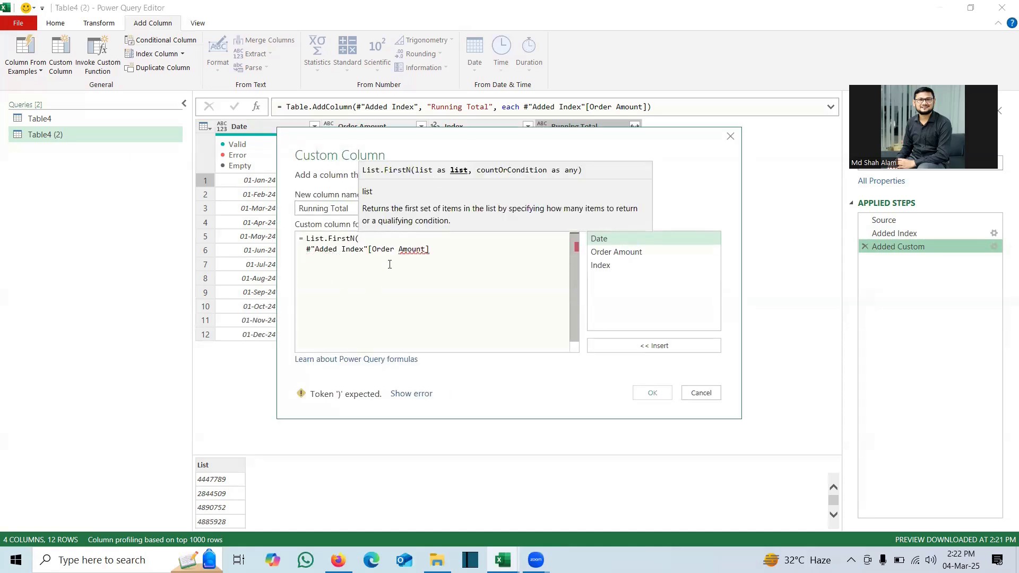
left_click(441, 251)
type(",")
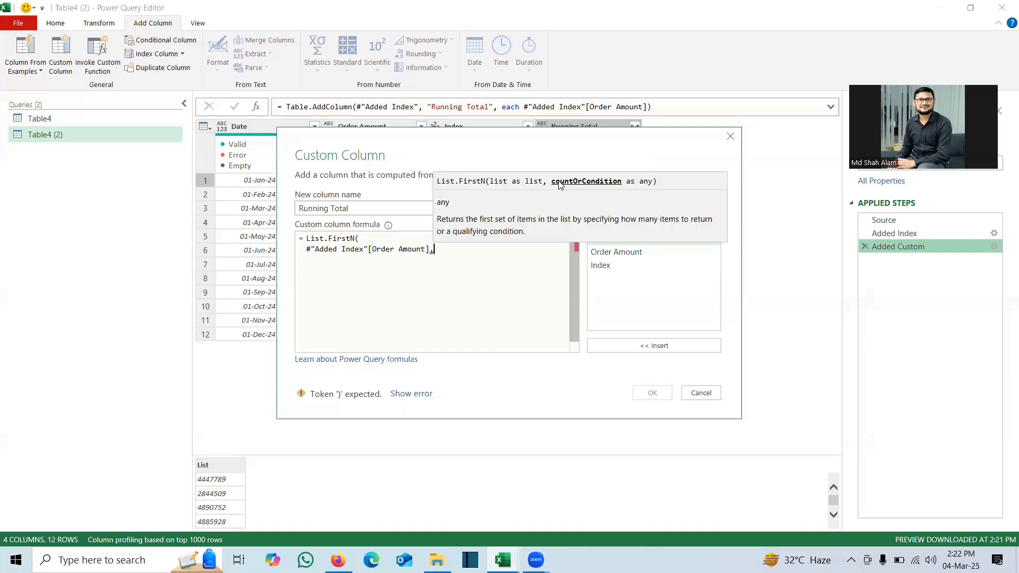
double_click(606, 265)
type(")")
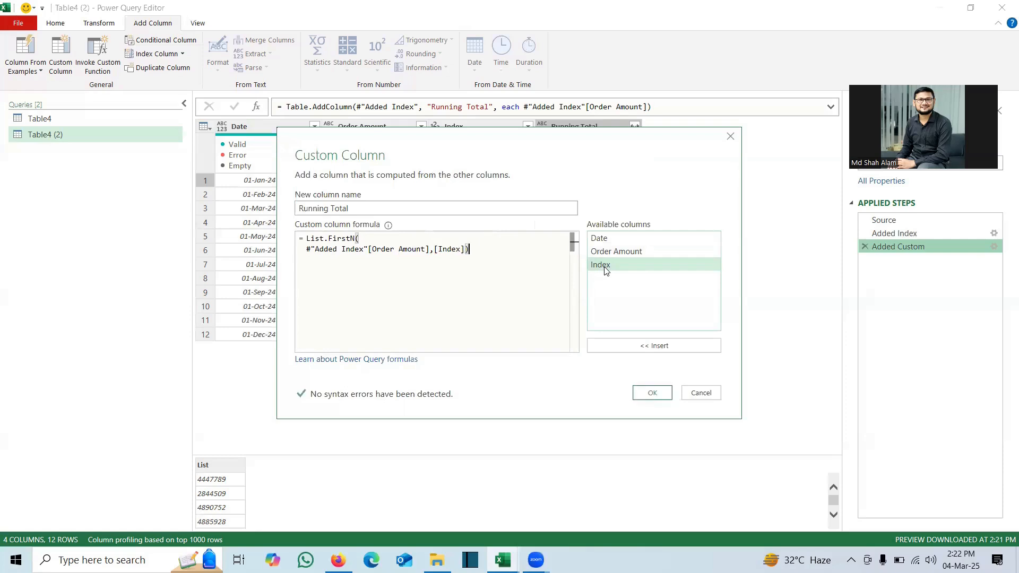
left_click(652, 392)
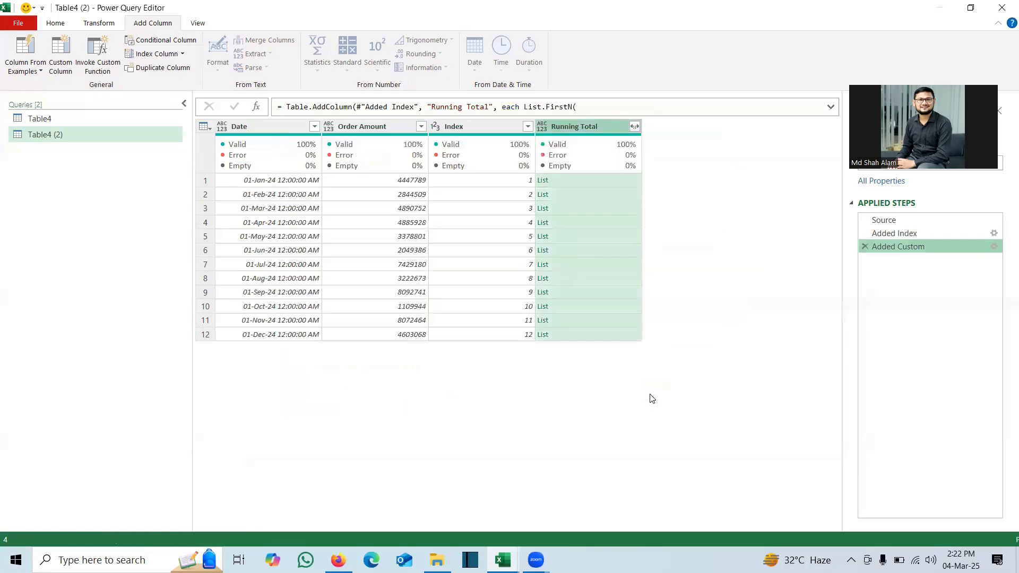
left_click(584, 180)
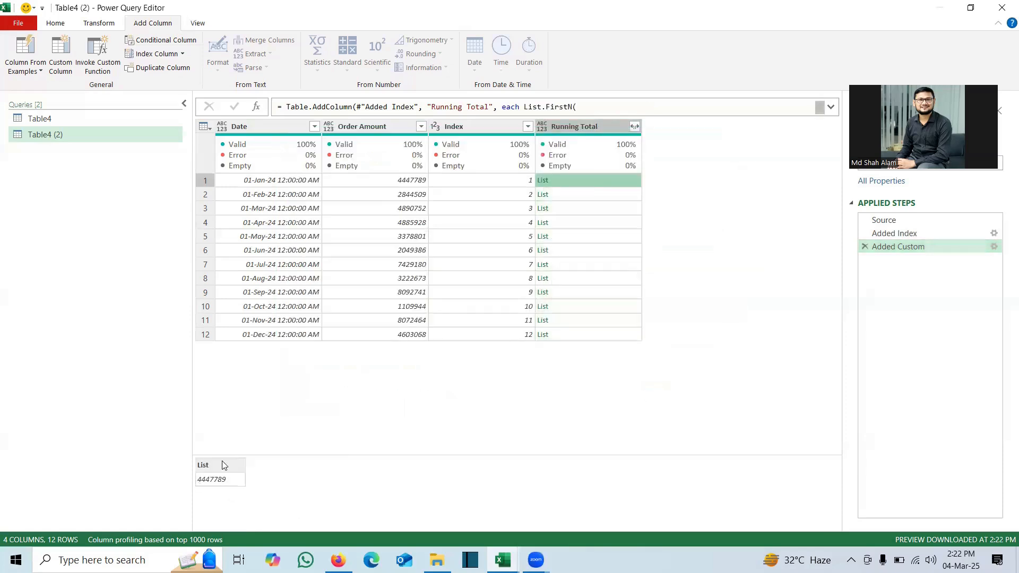
left_click(564, 194)
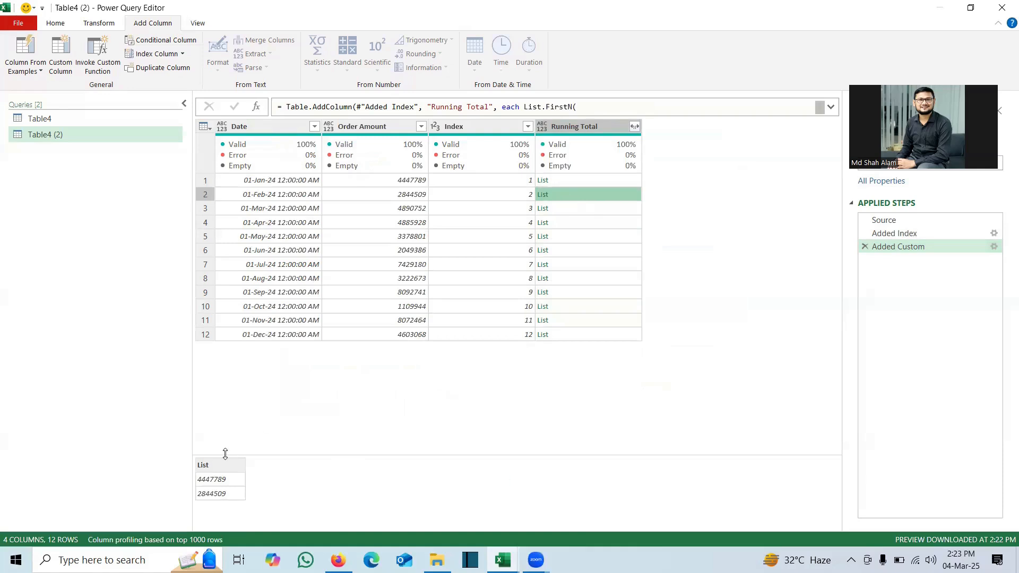
left_click(586, 208)
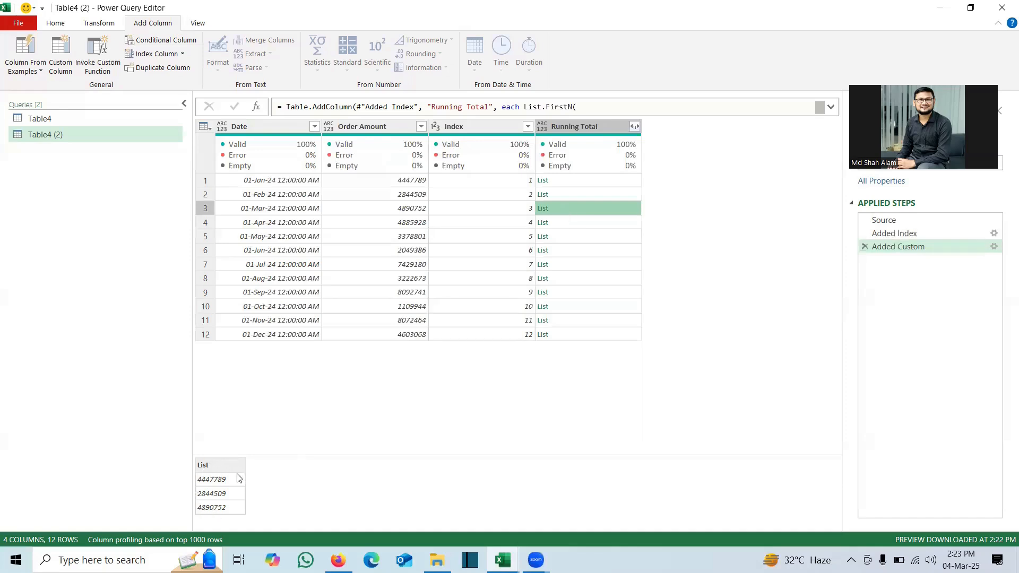
- Wrap the whole List.FirstN expression in the Running Total formula in List.Sum( ) and apply it
left_click(993, 247)
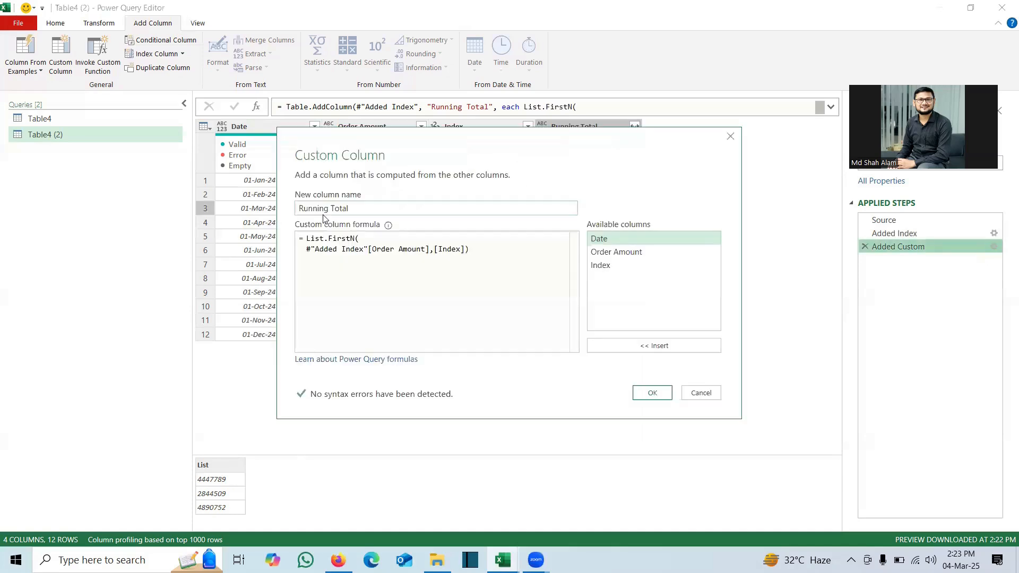
left_click(307, 238)
key("Return")
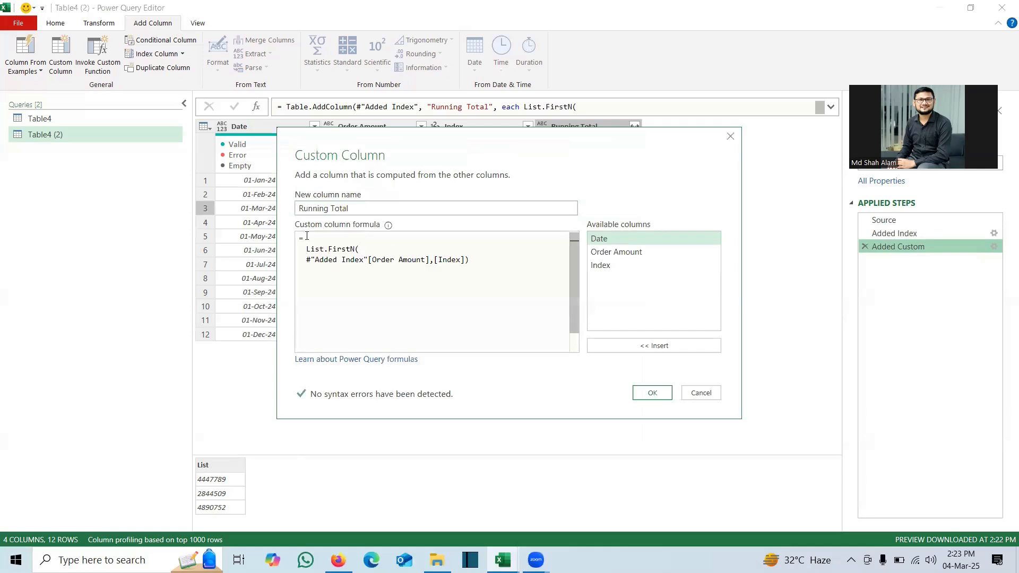
type("List")
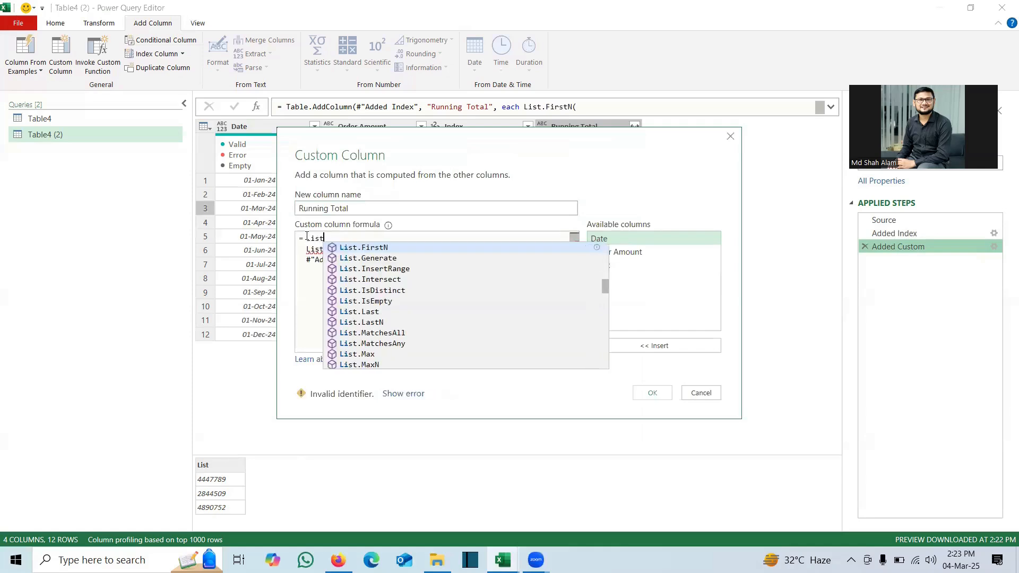
type(".Sum(")
left_click(480, 260)
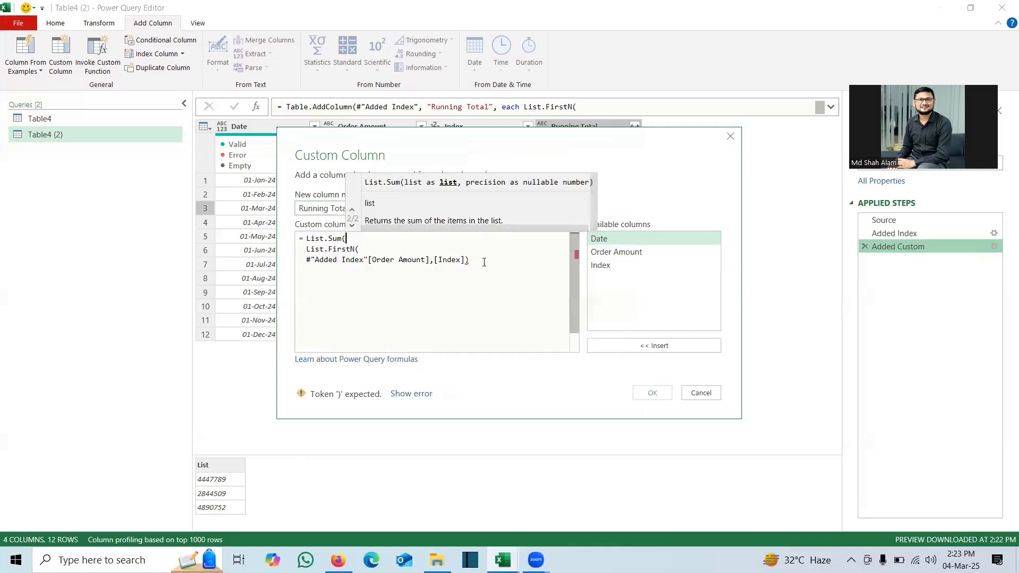
type(")")
left_click(653, 392)
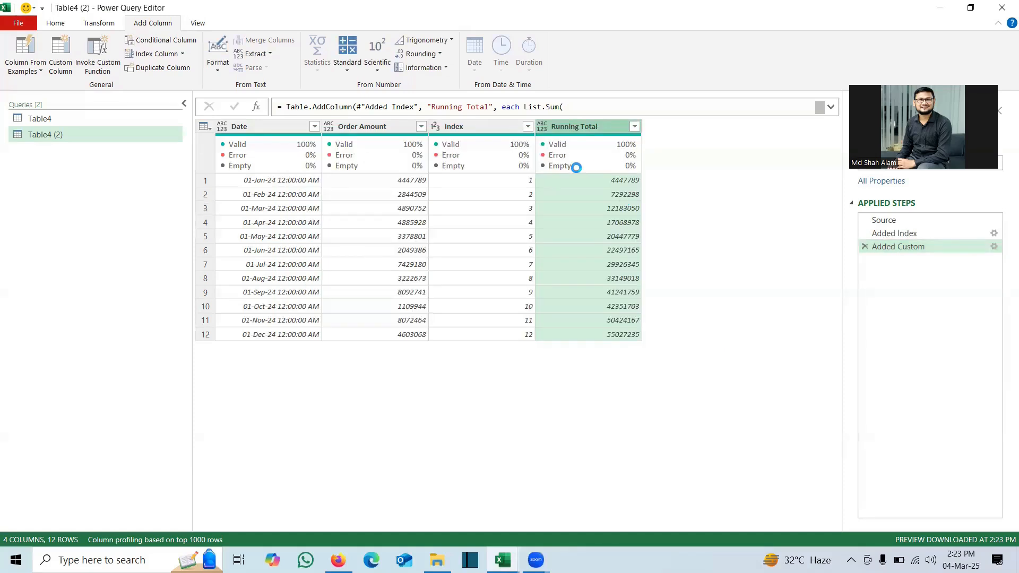